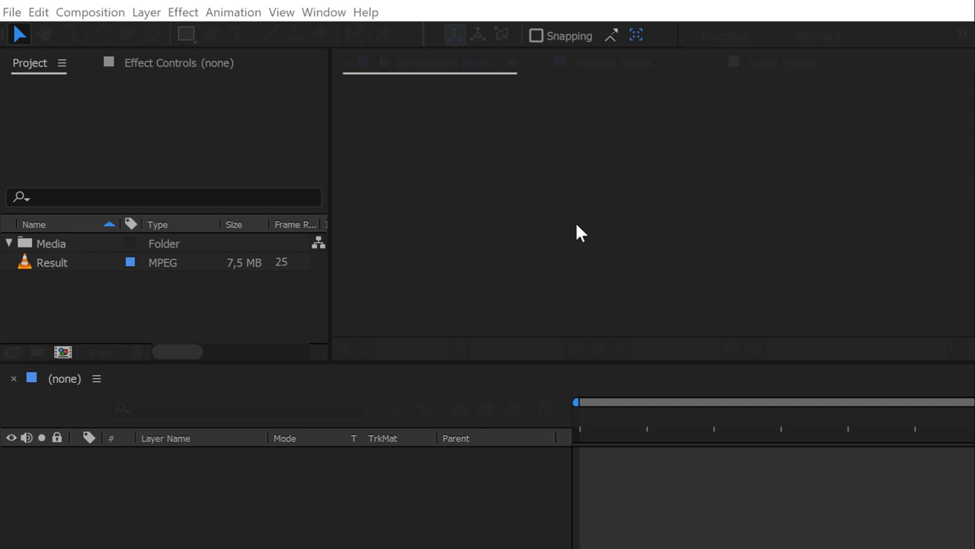
# - Preview the Result clip, then import Mag0.png through Mag3.png
pyautogui.doubleClick(62, 262)
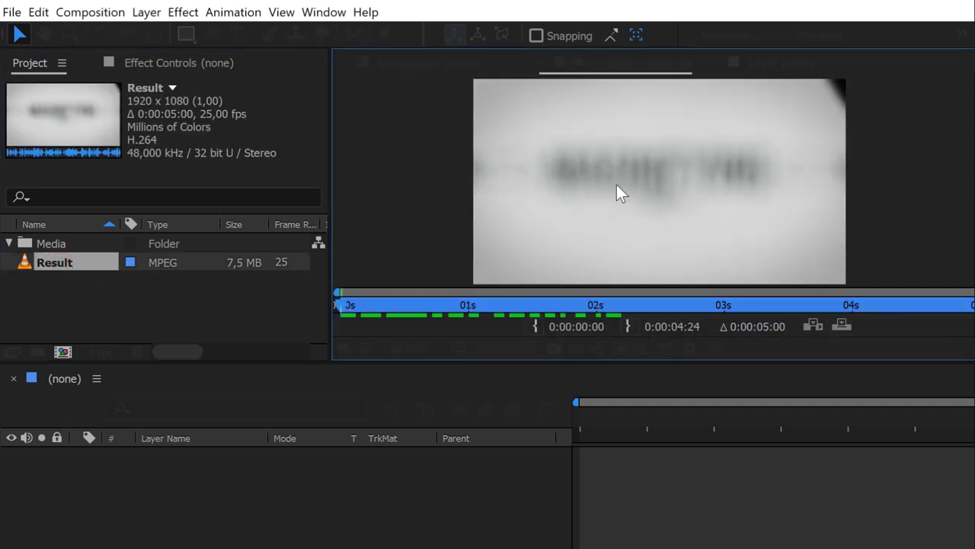
pyautogui.moveTo(340, 303); pyautogui.dragTo(606, 325)
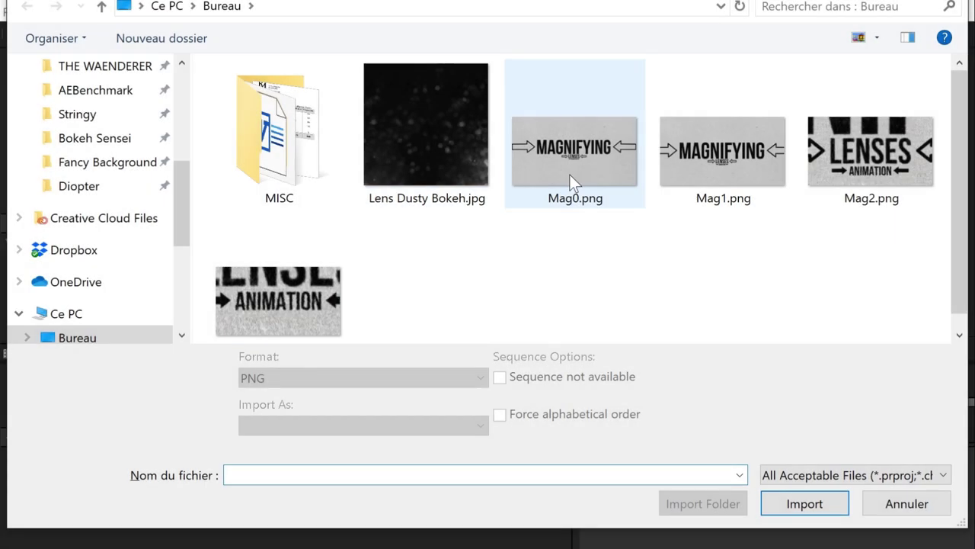
pyautogui.click(571, 182)
pyautogui.keyDown('shift'); pyautogui.click(275, 298); pyautogui.keyUp('shift')
pyautogui.click(820, 488)
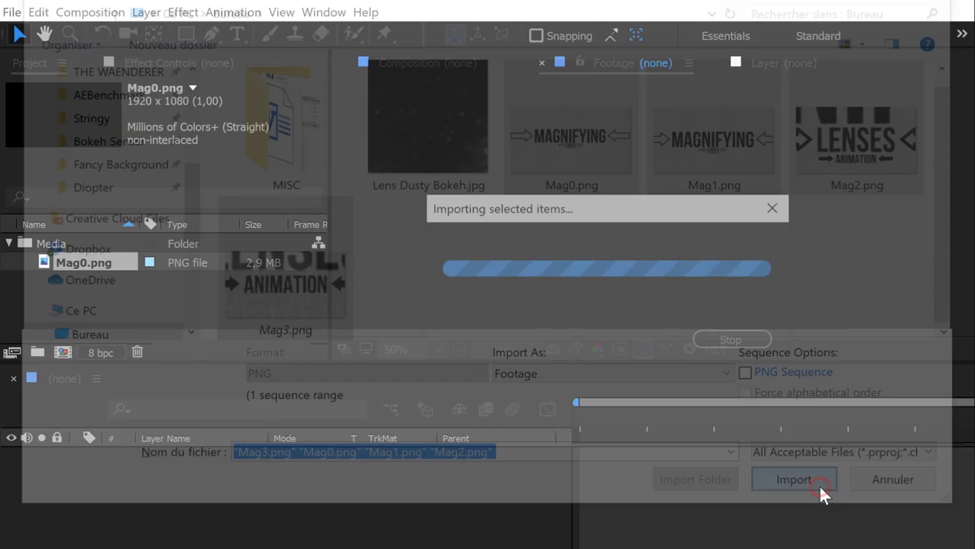
pyautogui.click(99, 335)
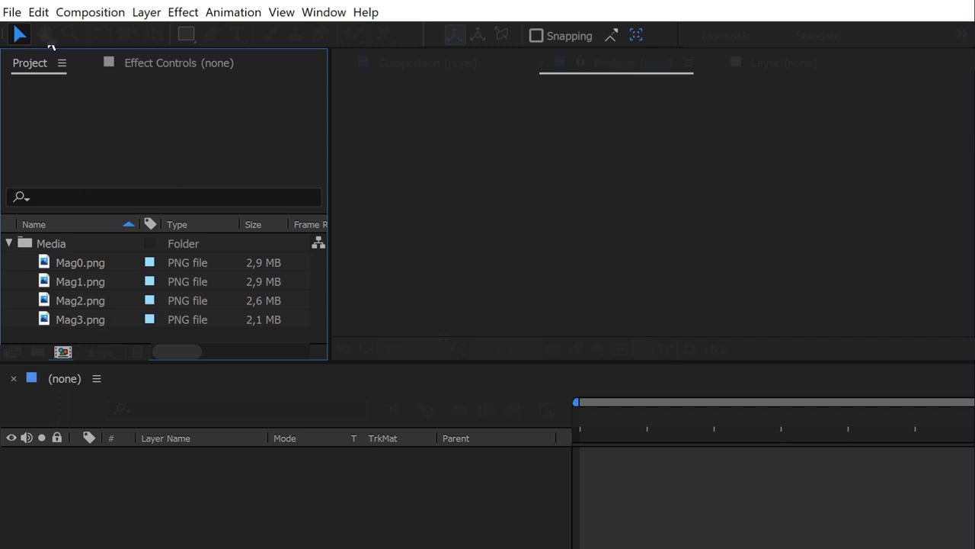
# - Create a new composition named Mag1 and begin setting its duration
pyautogui.click(90, 12)
pyautogui.click(90, 31)
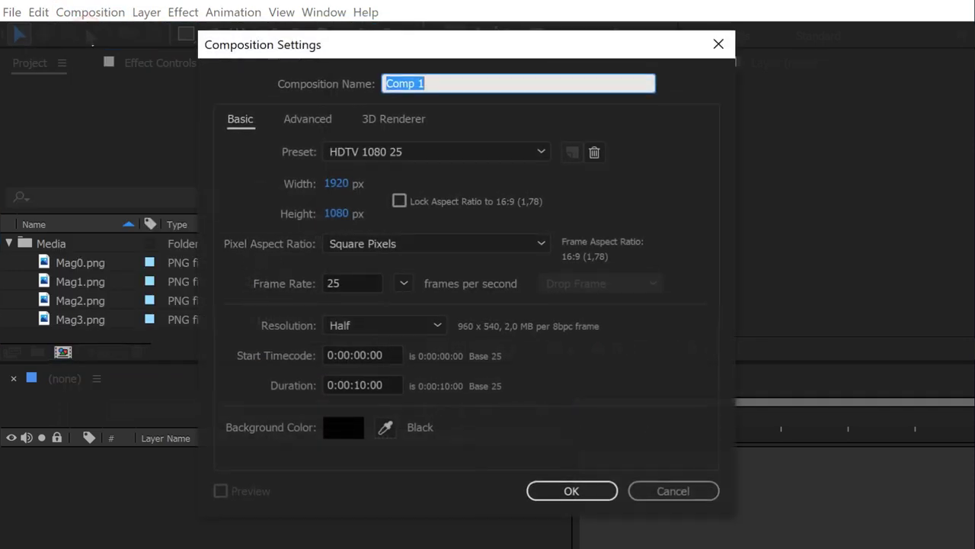
pyautogui.write('Mag1')
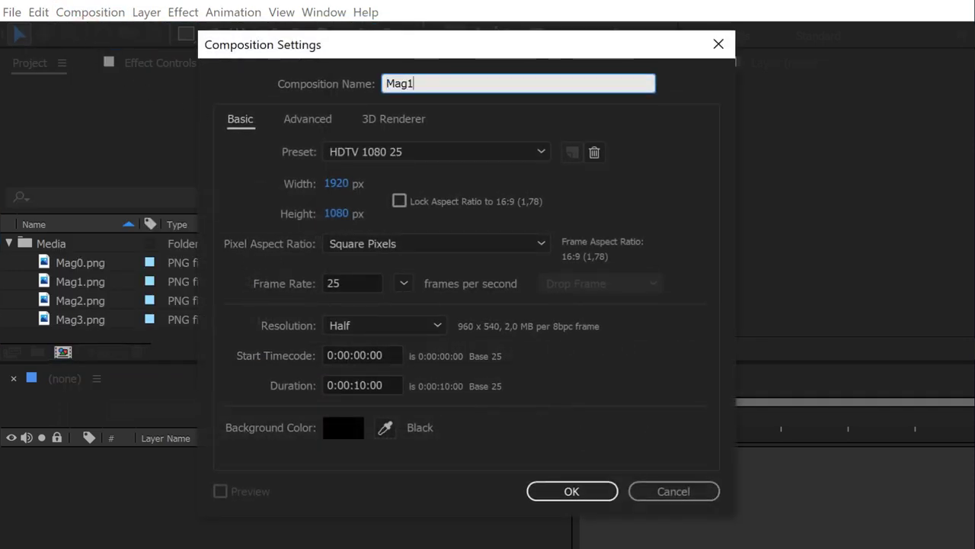
pyautogui.click(386, 385)
# - Confirm Mag1 with duration 500, then add Mag1.png as a layer named FOOTAGE
pyautogui.write('500')
pyautogui.press('Return')
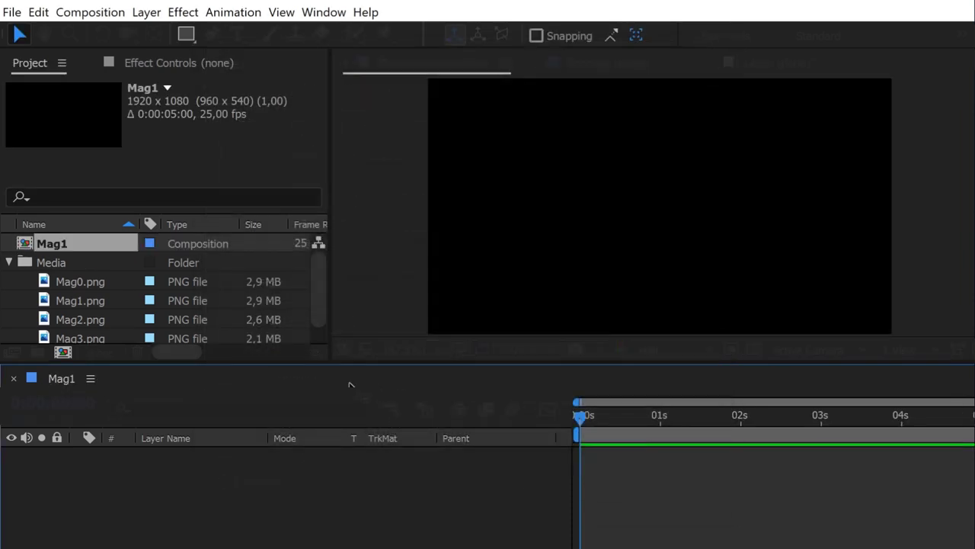
pyautogui.moveTo(76, 299); pyautogui.dragTo(107, 465)
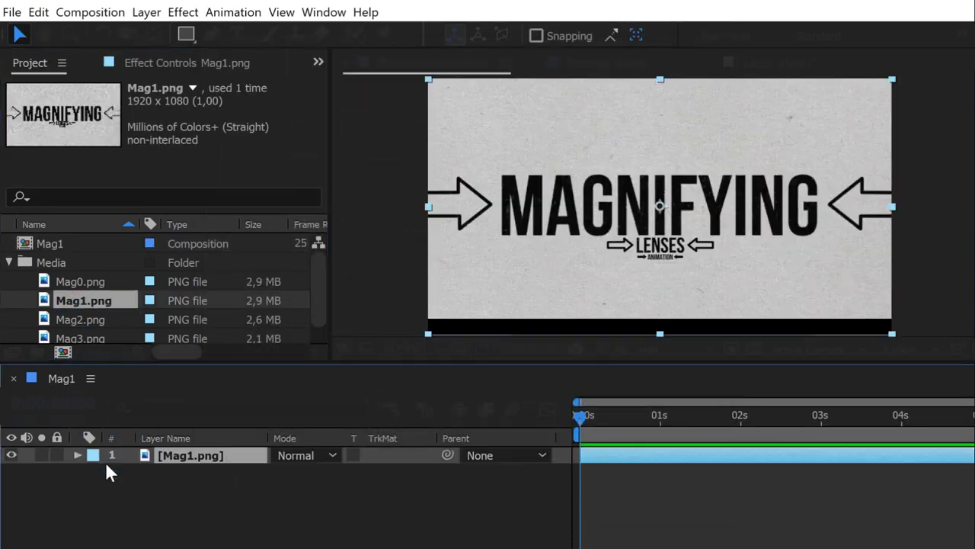
pyautogui.press('Return')
pyautogui.write('FOOTAGE')
pyautogui.press('Return')
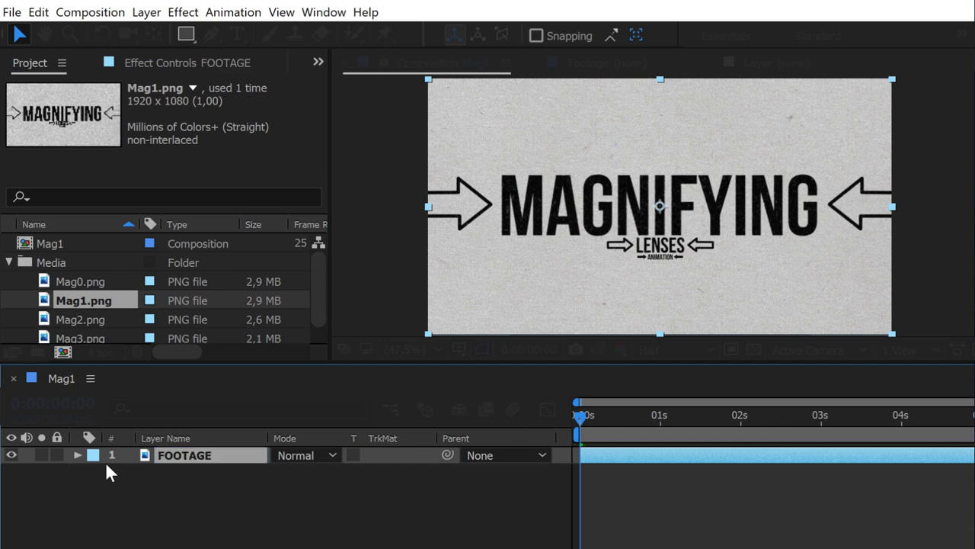
# - Draw a circle over the comp centre and name its layer Lens
pyautogui.scroll(-2, 564, 240)
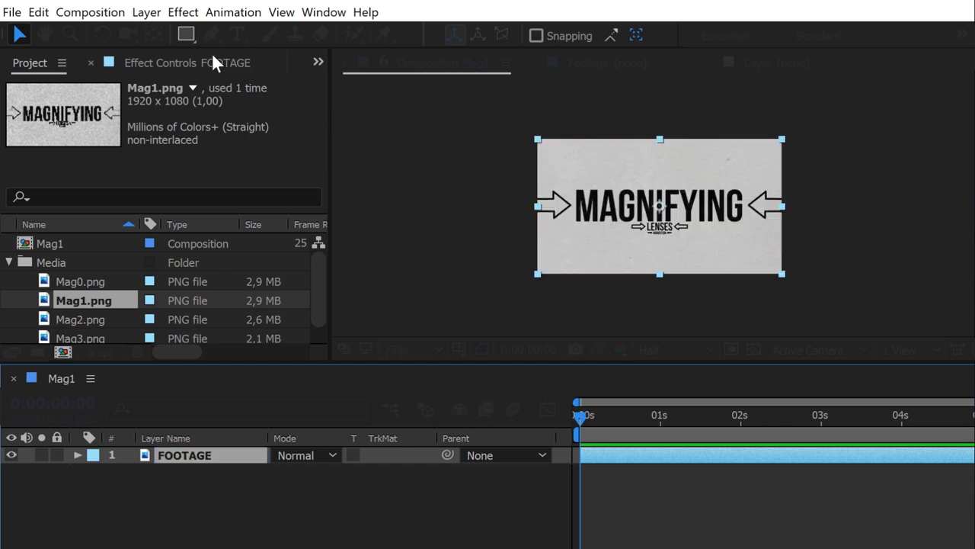
pyautogui.hotkey('ctrl', 'shift', 'a')
pyautogui.moveTo(188, 32); pyautogui.dragTo(229, 86)
pyautogui.moveTo(545, 108); pyautogui.dragTo(746, 313)
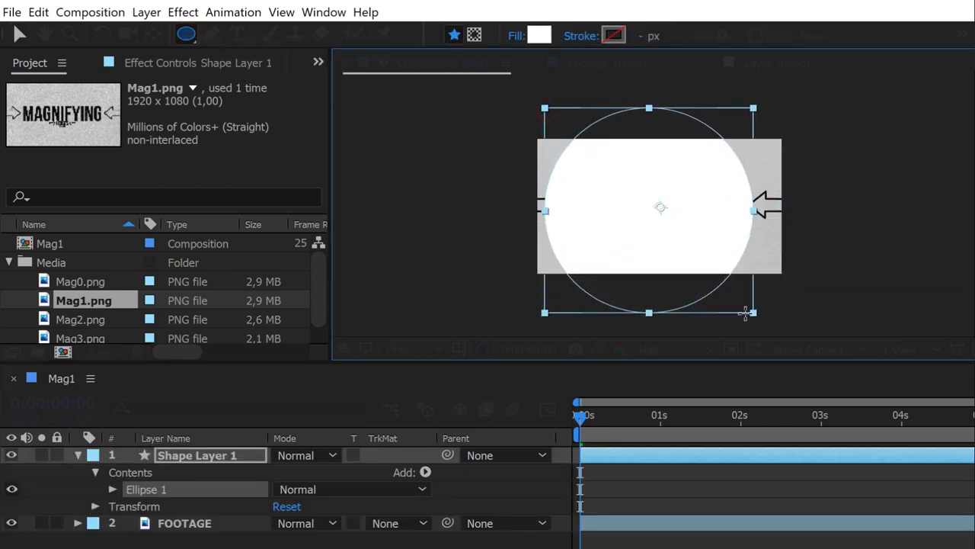
pyautogui.click(170, 456)
pyautogui.press('Return')
pyautogui.write('Lens')
pyautogui.press('Return')
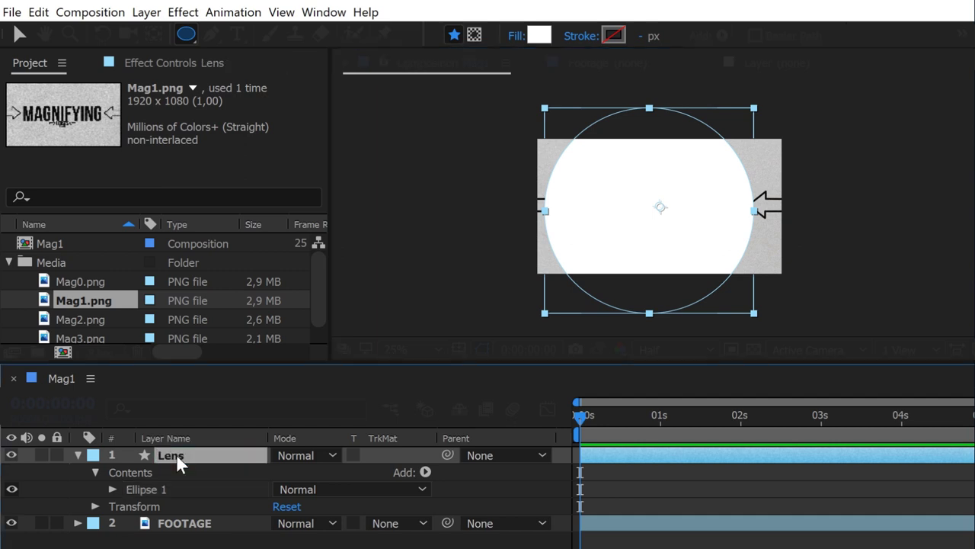
# - Enlarge the Lens circle beyond the comp frame and nudge it slightly down
pyautogui.press('v')
pyautogui.moveTo(755, 320); pyautogui.dragTo(777, 342)
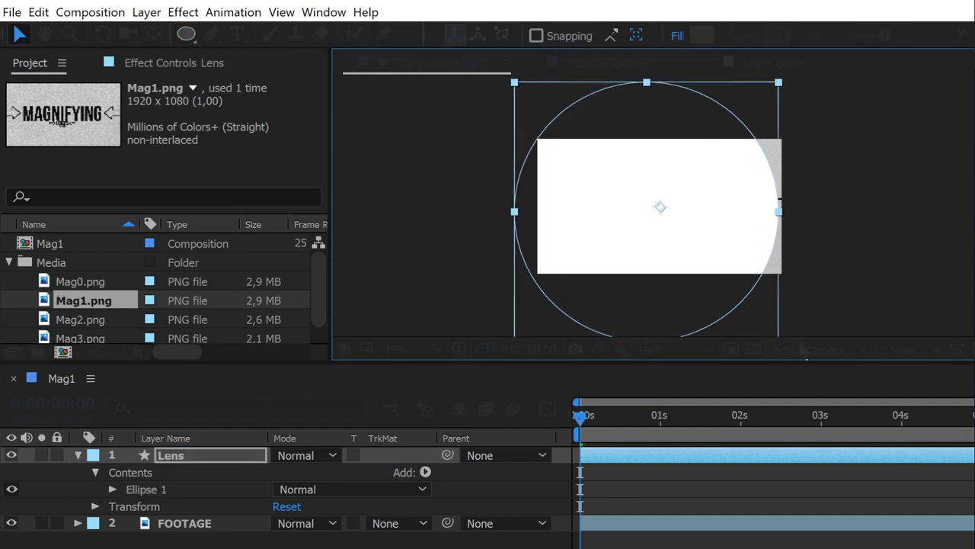
pyautogui.moveTo(526, 333); pyautogui.dragTo(517, 349)
pyautogui.moveTo(662, 202); pyautogui.dragTo(663, 209)
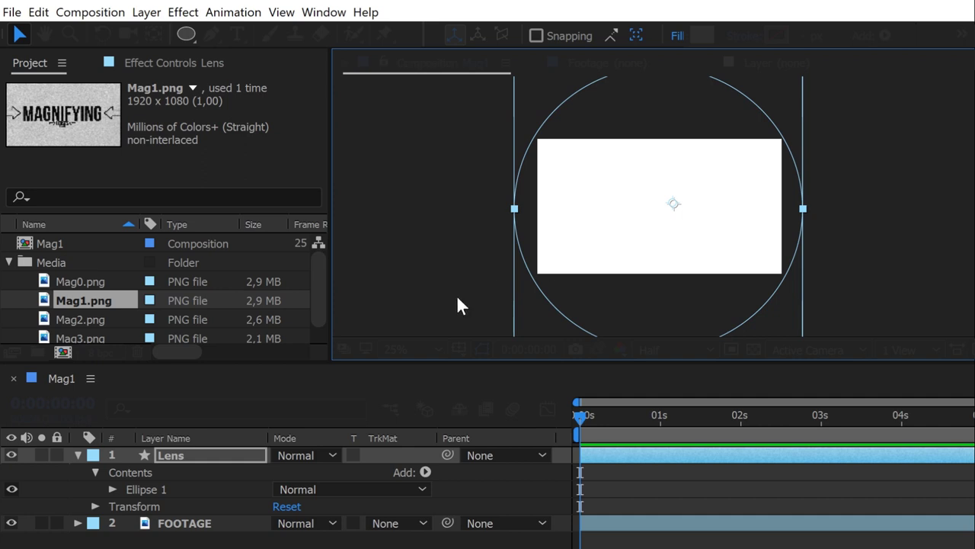
pyautogui.press('Return')
# - Duplicate Lens, parent Lens 2 to Lens, and hide Lens 2
pyautogui.click(38, 13)
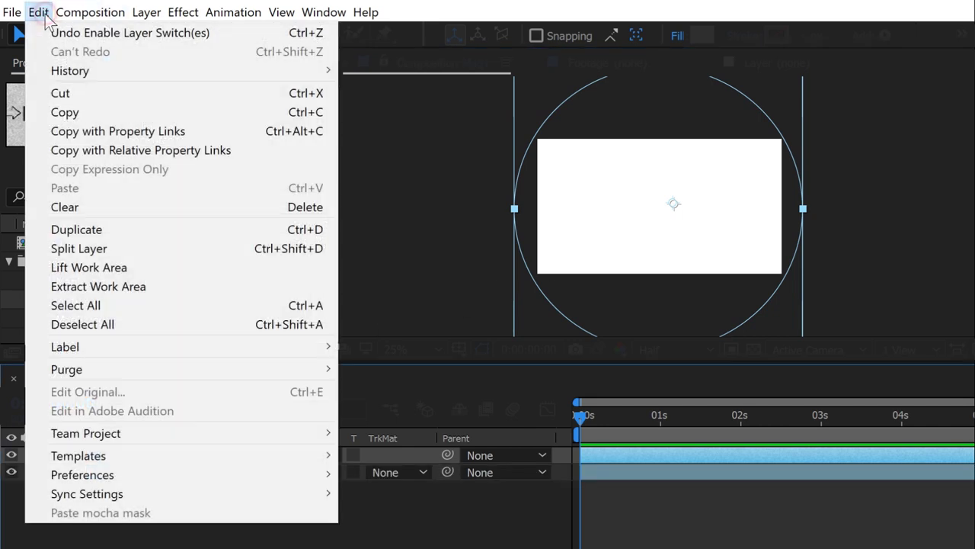
pyautogui.click(74, 226)
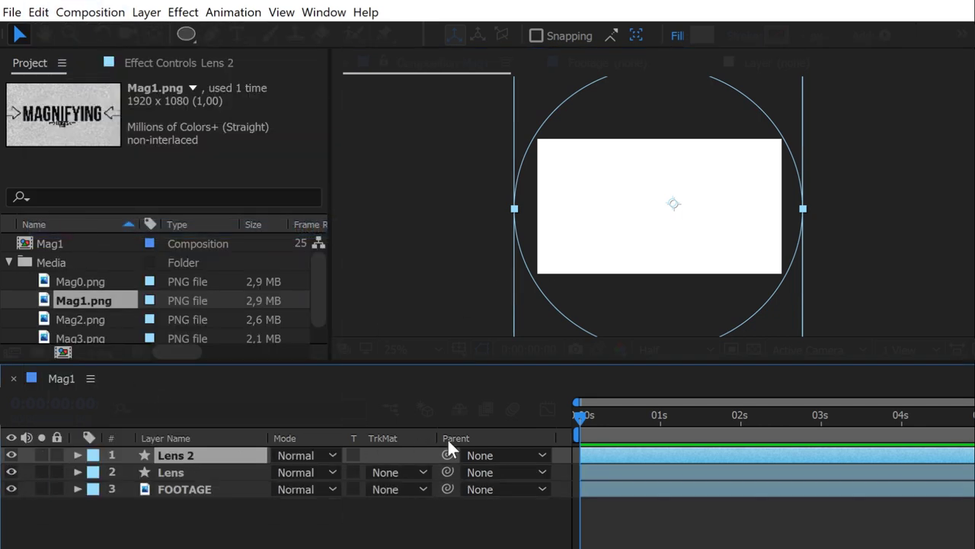
pyautogui.moveTo(436, 462); pyautogui.dragTo(421, 470)
pyautogui.click(11, 455)
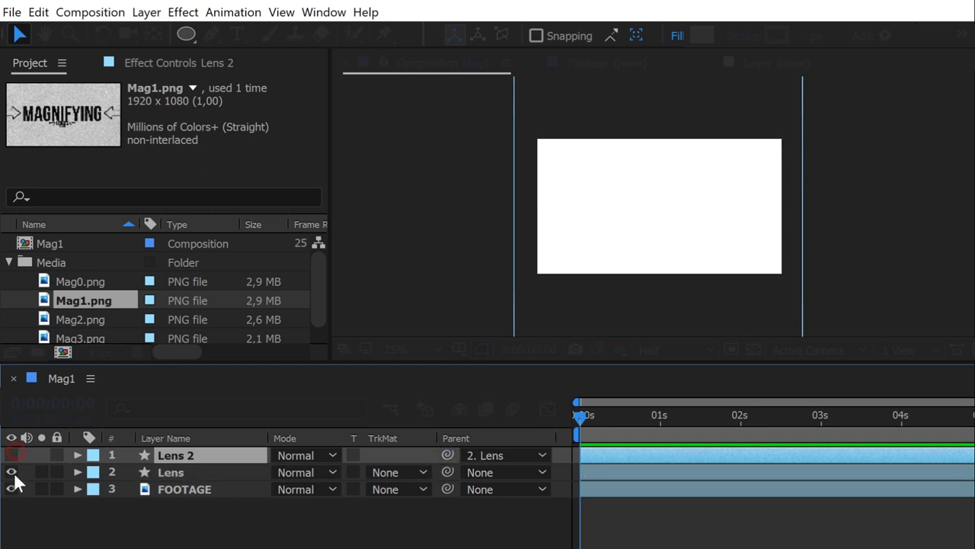
# - Move the Lens layer's anchor point to the right
pyautogui.click(167, 473)
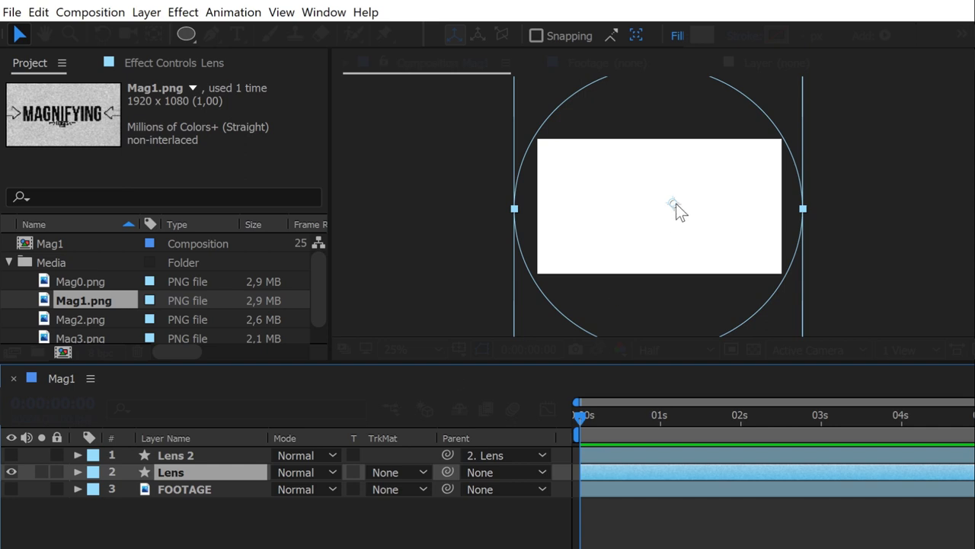
pyautogui.press('y')
pyautogui.moveTo(676, 208); pyautogui.dragTo(933, 292)
pyautogui.press('v')
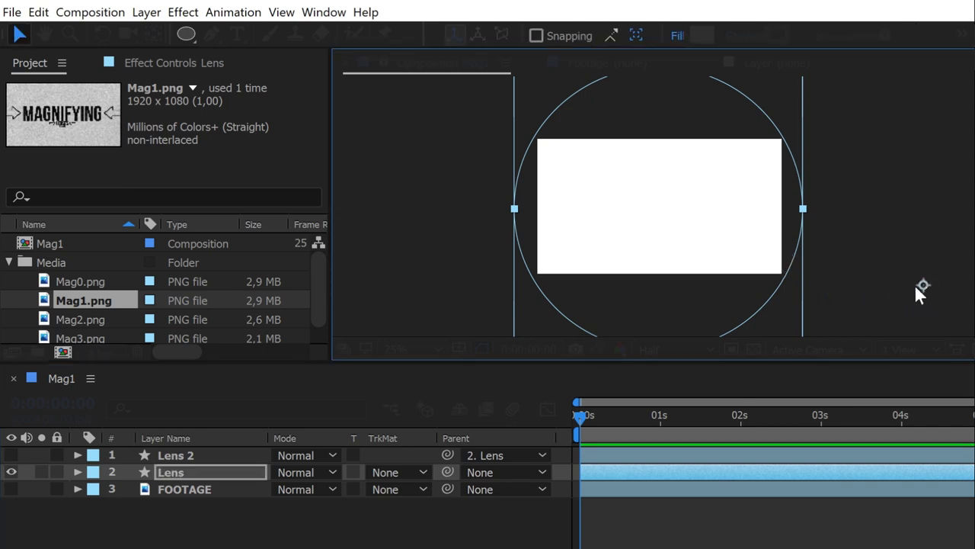
# - Keyframe Lens rotation from 67° at the start to 0° around frame 20
pyautogui.click(171, 473)
pyautogui.press('r')
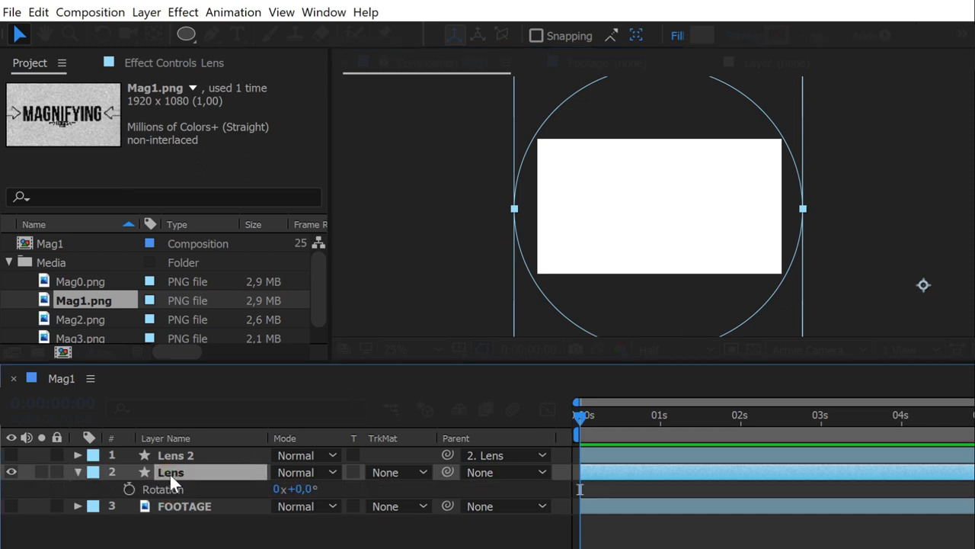
pyautogui.click(129, 490)
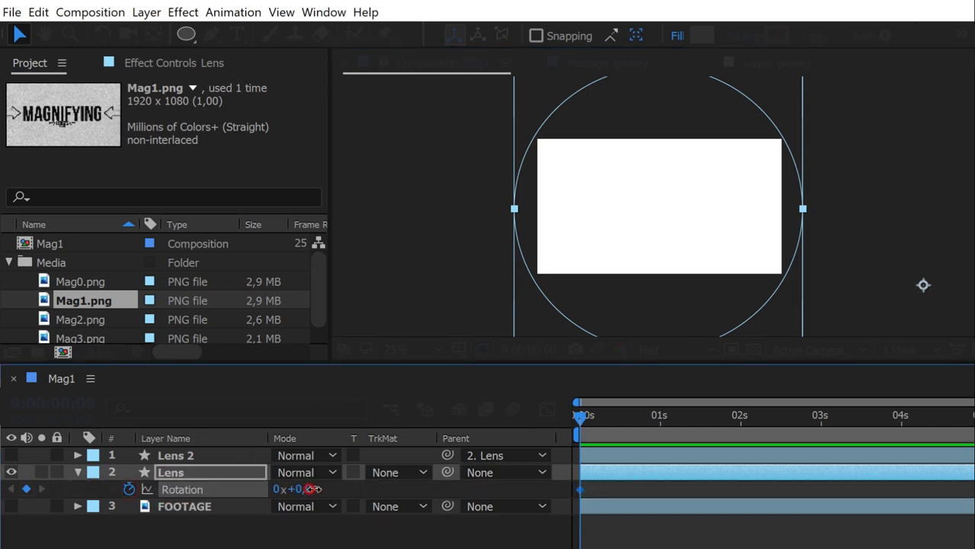
pyautogui.moveTo(308, 489); pyautogui.dragTo(371, 488)
pyautogui.hotkey('shift', 'pagedown')
pyautogui.hotkey('shift', 'pagedown')
pyautogui.click(300, 489)
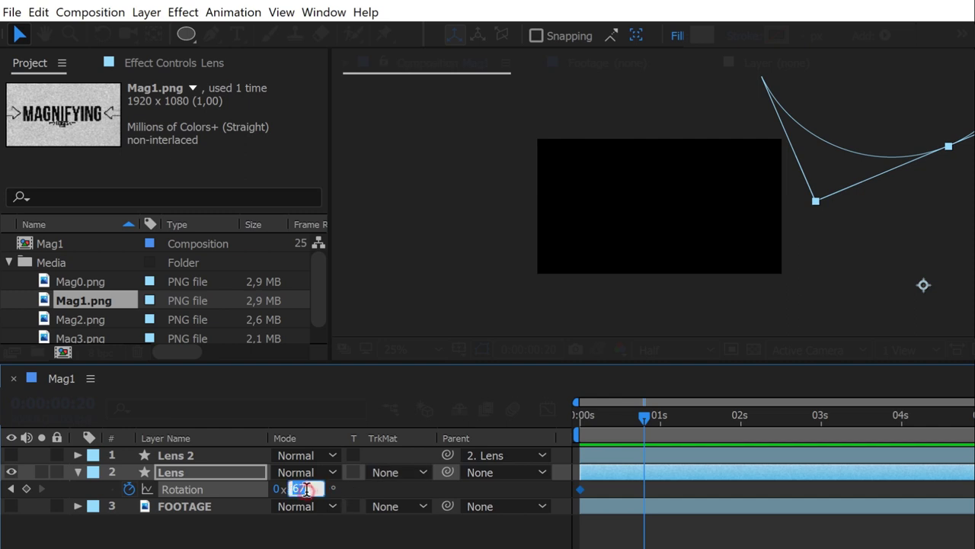
pyautogui.write('0')
pyautogui.press('Return')
# - Preview the rotation and add another keyframe with a negative angle
pyautogui.moveTo(599, 419); pyautogui.dragTo(568, 416)
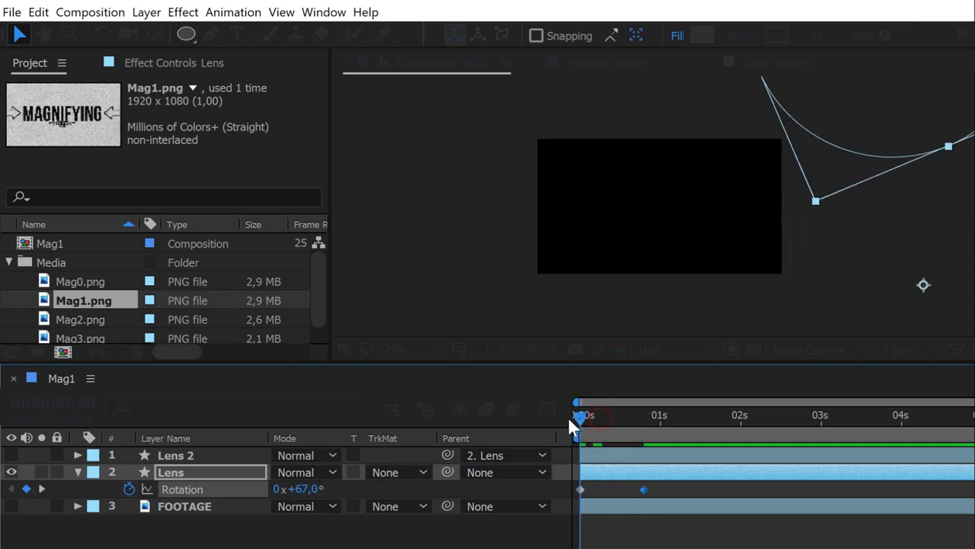
pyautogui.press('space')
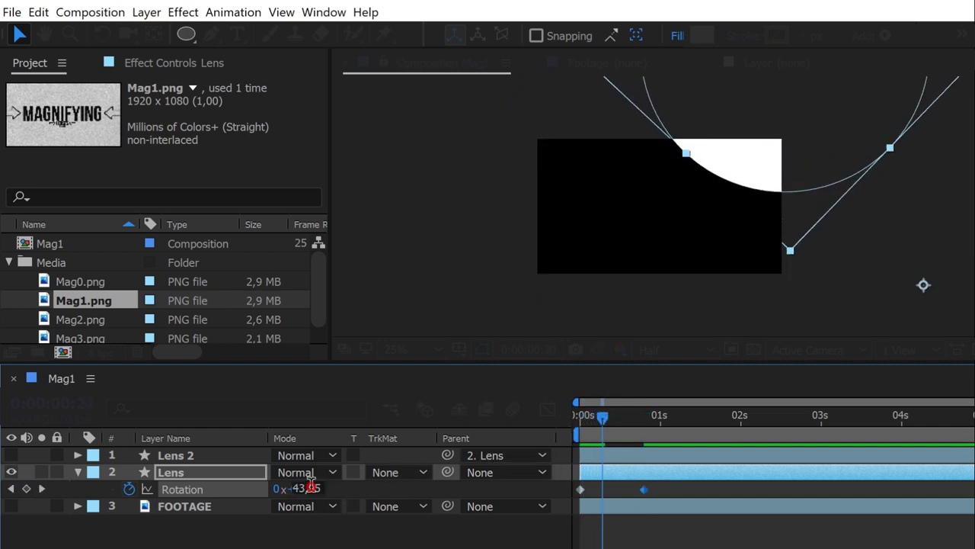
pyautogui.moveTo(303, 489)
pyautogui.mouseDown()
pyautogui.moveTo(310, 484)
pyautogui.moveTo(305, 492)
pyautogui.mouseUp()
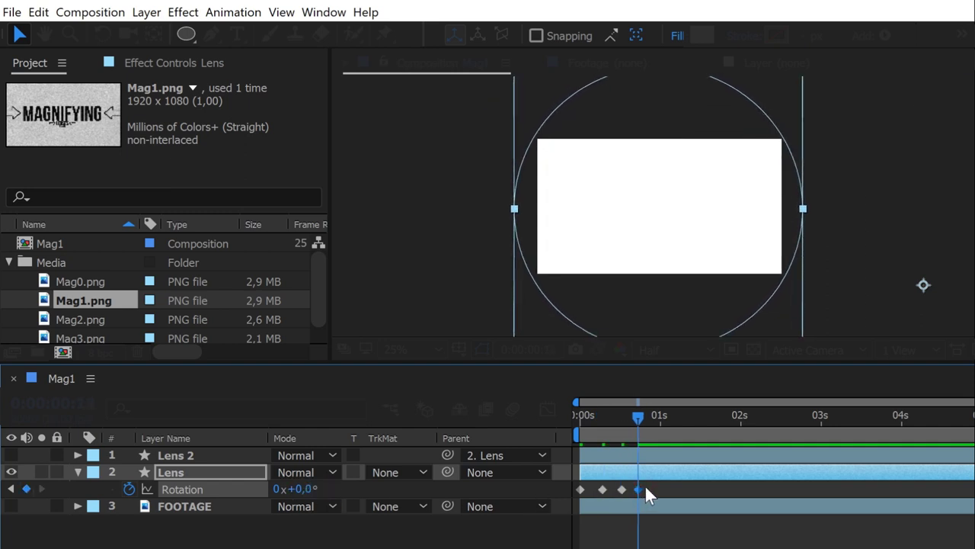
# - Apply Easy Ease to all Lens Rotation keyframes and move the time to 2 seconds
pyautogui.moveTo(645, 484); pyautogui.dragTo(607, 494)
pyautogui.rightClick(602, 489)
pyautogui.moveTo(654, 481)
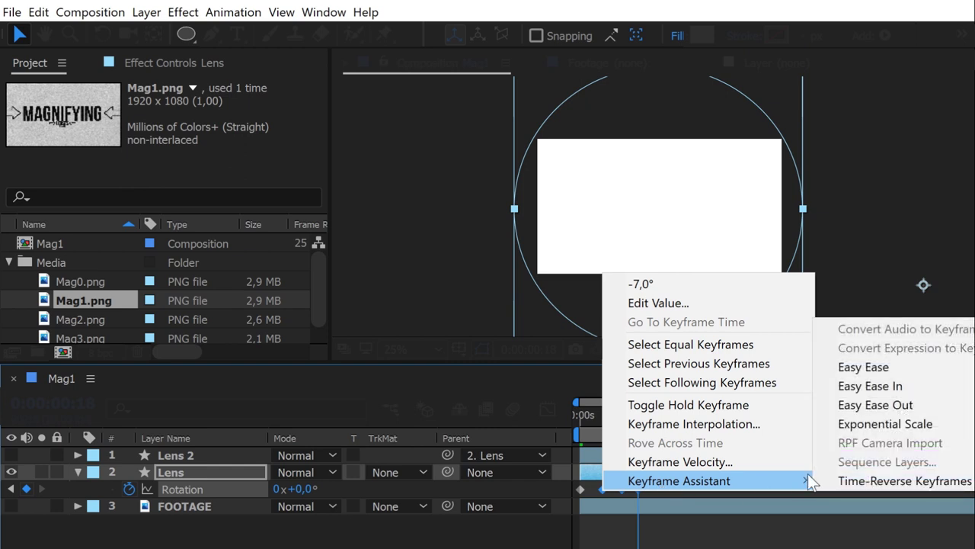
pyautogui.click(869, 368)
pyautogui.click(739, 416)
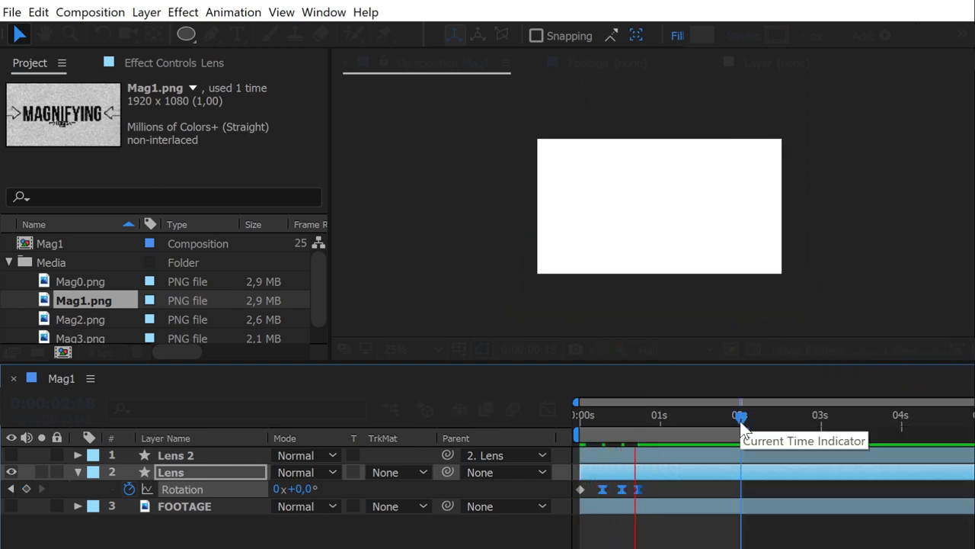
# - Rename Lens 2 to Matte and give it a purple label
pyautogui.press('space')
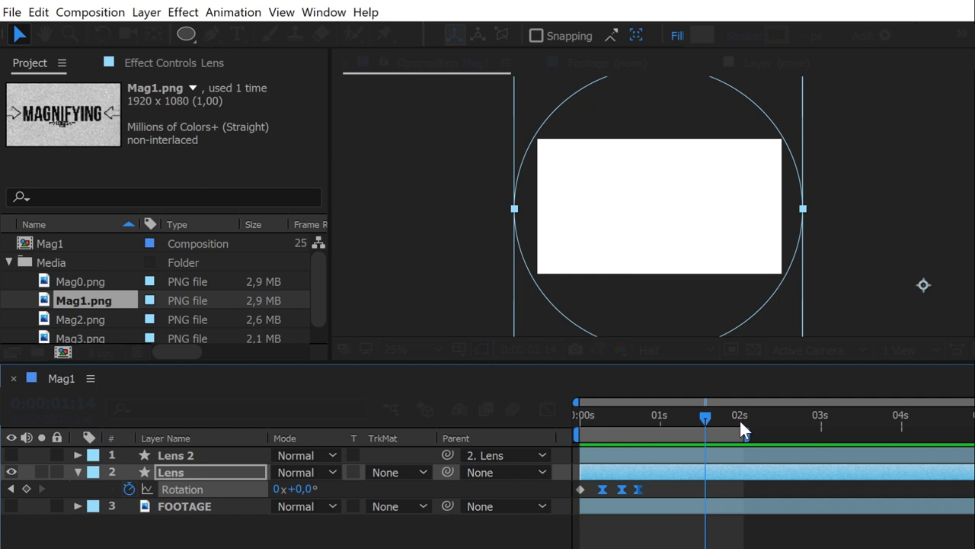
pyautogui.click(170, 456)
pyautogui.press('Return')
pyautogui.write('Matte')
pyautogui.press('Return')
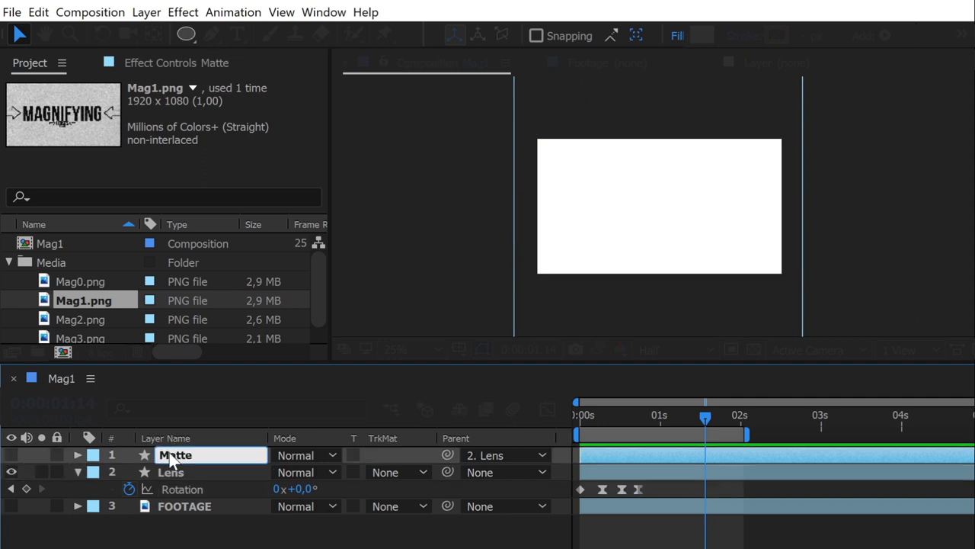
pyautogui.click(92, 455)
pyautogui.click(94, 455)
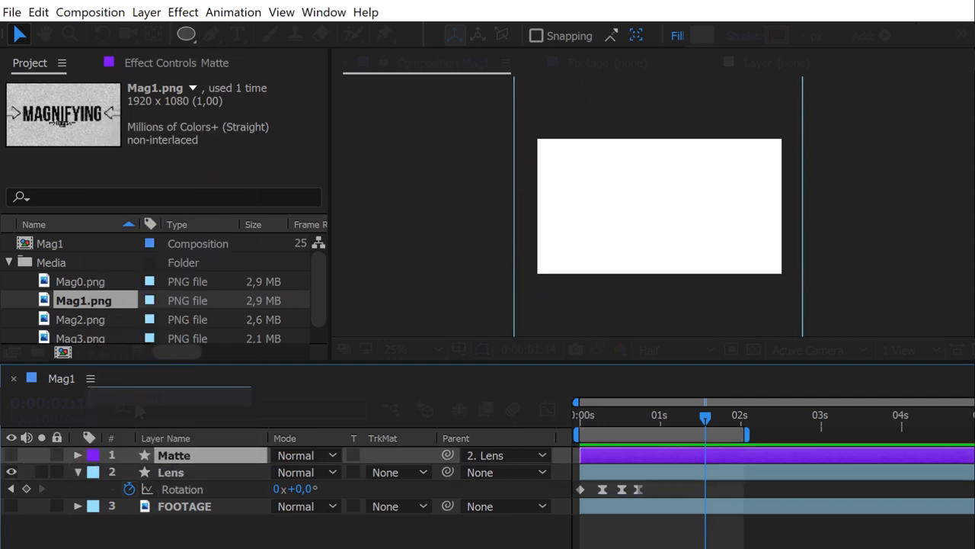
# - Move Matte below Lens, make it FOOTAGE's alpha track matte, and hide Lens
pyautogui.click(76, 472)
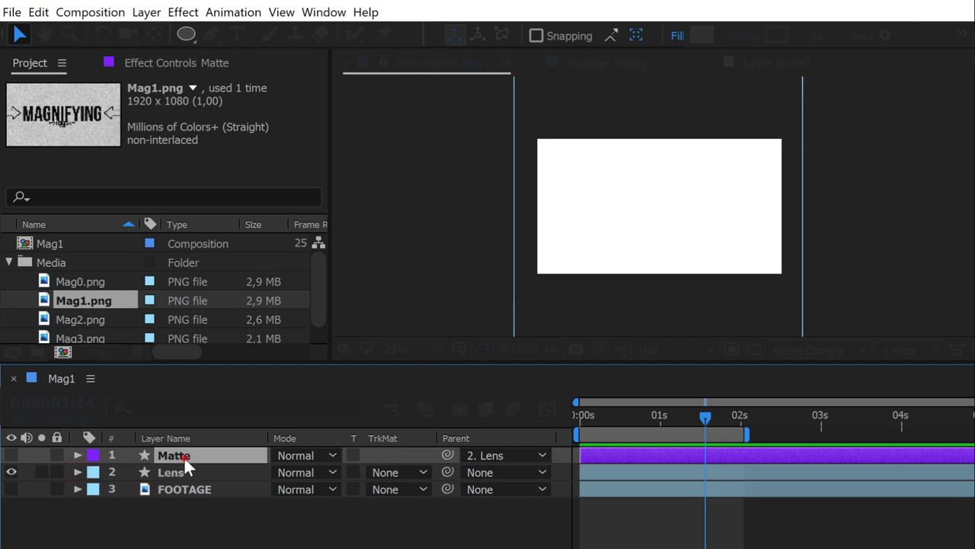
pyautogui.moveTo(185, 461); pyautogui.dragTo(182, 485)
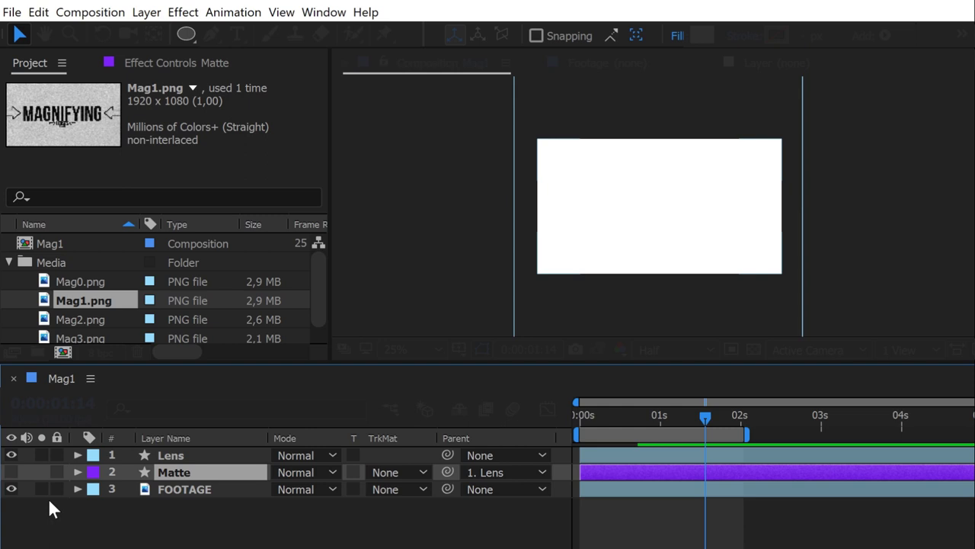
pyautogui.click(404, 489)
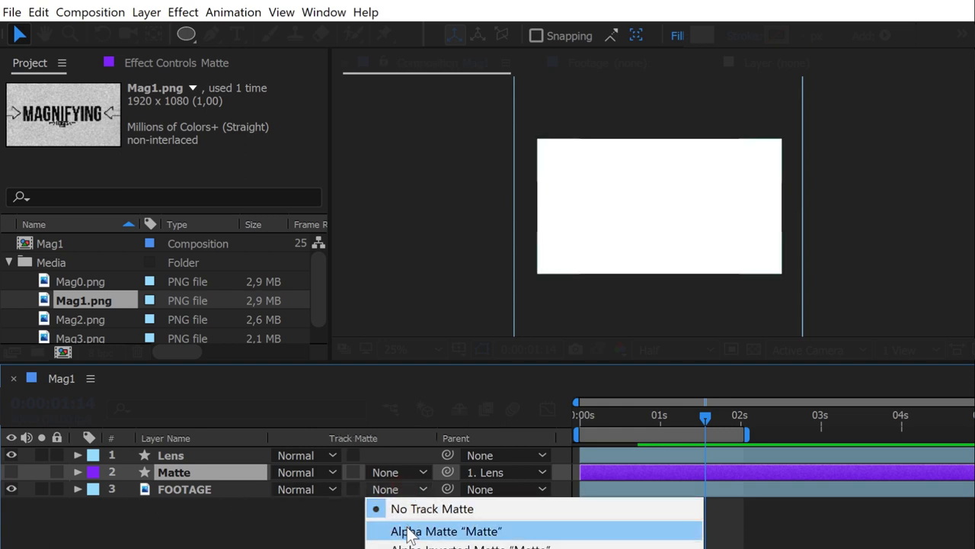
pyautogui.click(406, 531)
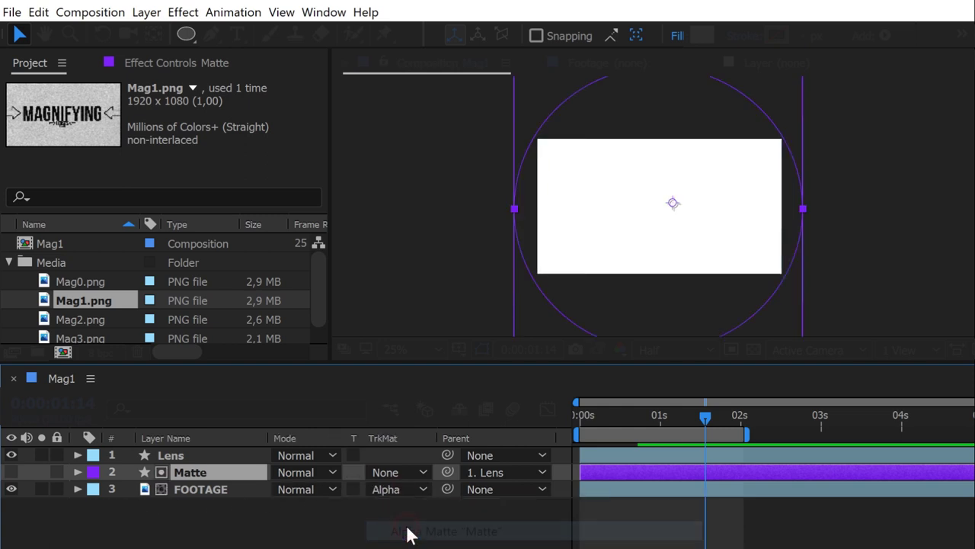
pyautogui.click(11, 455)
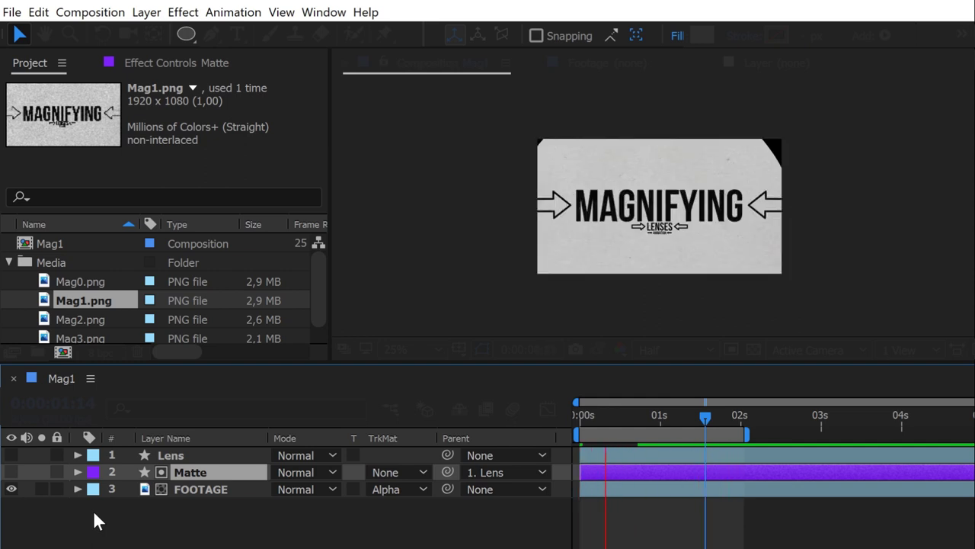
# - Apply the RM Diopter effect to the FOOTAGE layer
pyautogui.press('space')
pyautogui.click(206, 489)
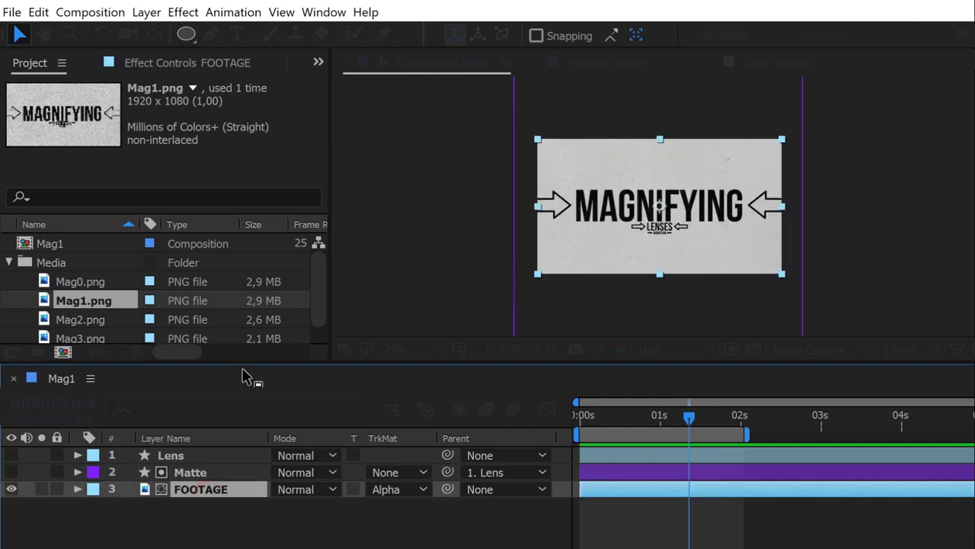
pyautogui.click(182, 12)
pyautogui.moveTo(296, 455)
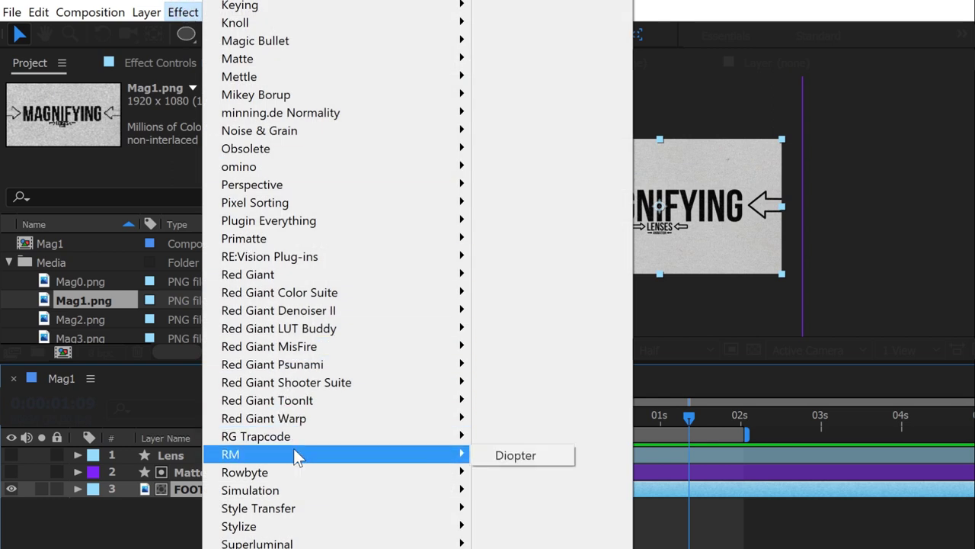
pyautogui.click(516, 455)
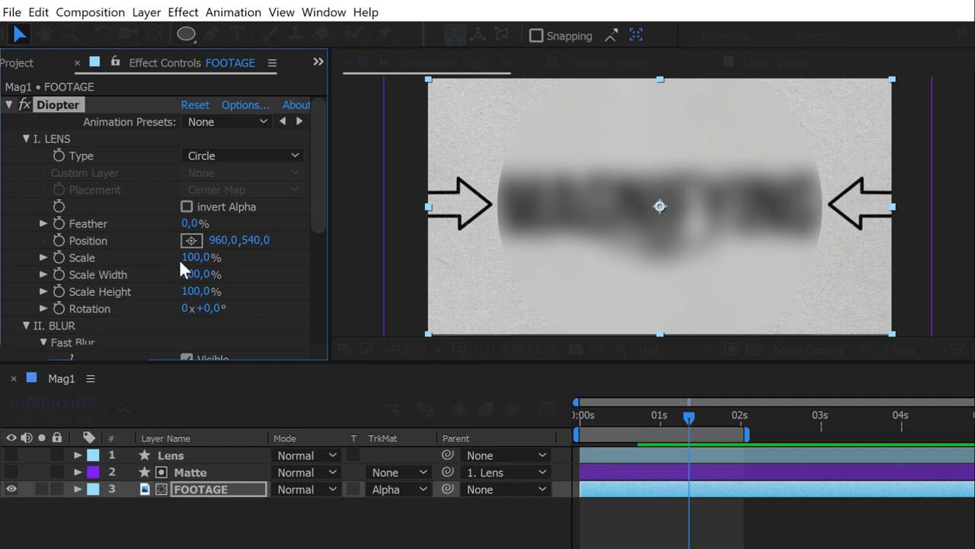
# - Scale the Diopter lens circle to 162% and set its Feather to 200%
pyautogui.moveTo(194, 257); pyautogui.dragTo(251, 254)
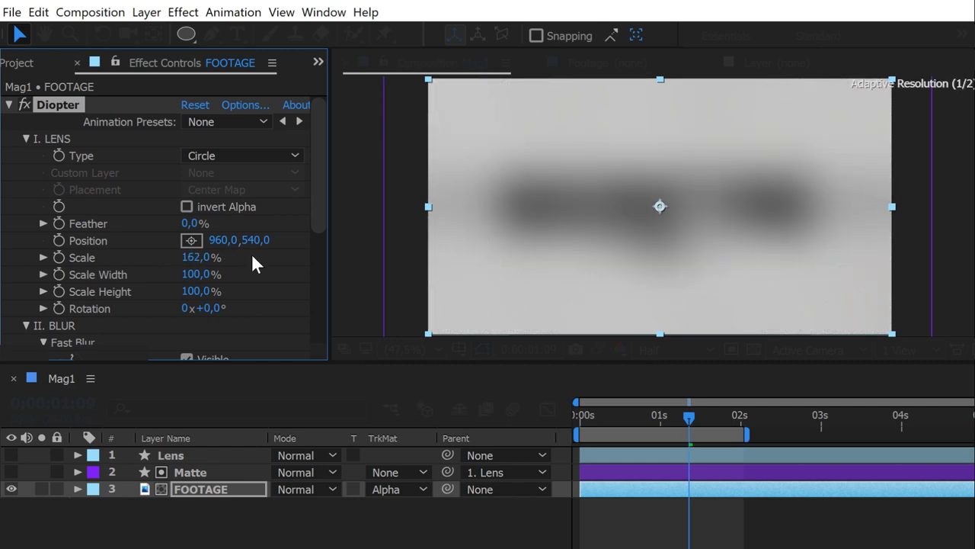
pyautogui.click(194, 223)
pyautogui.write('200')
pyautogui.press('Return')
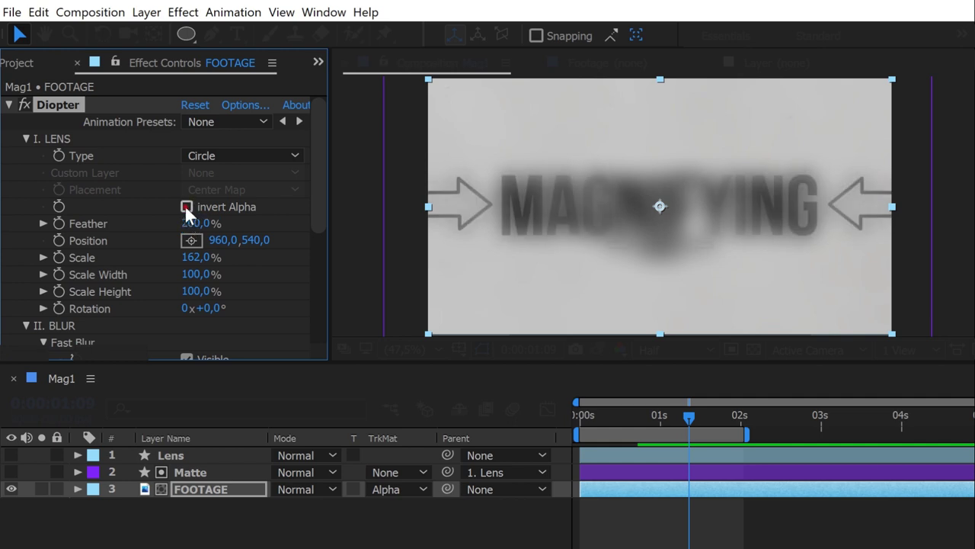
# - Enable Use Lens as Blur Map with a Fast Blur amount of 33
pyautogui.click(35, 139)
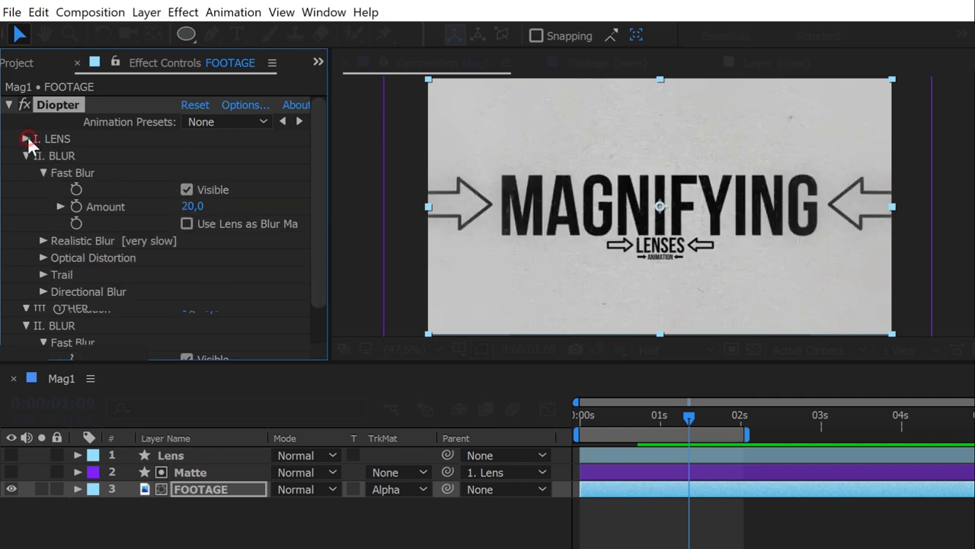
pyautogui.click(192, 205)
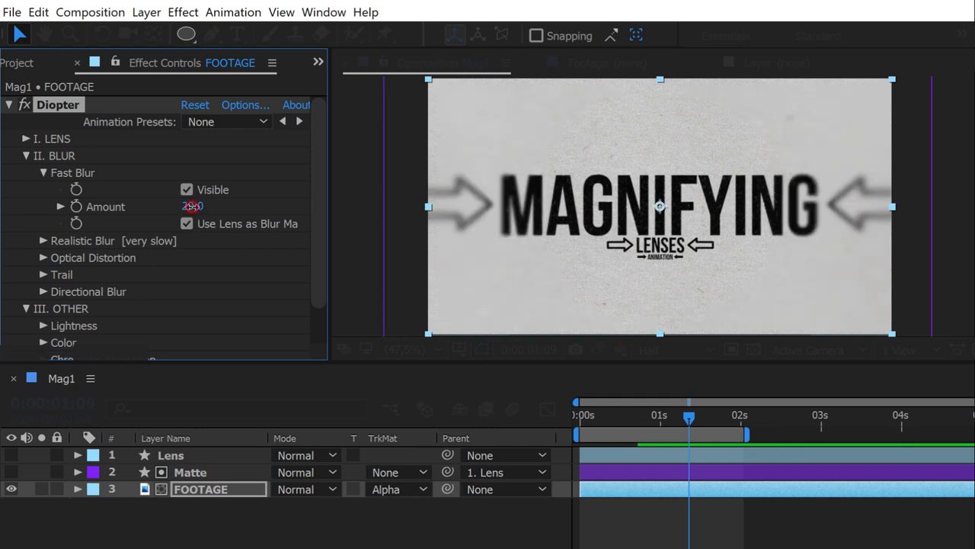
pyautogui.moveTo(192, 206); pyautogui.dragTo(206, 208)
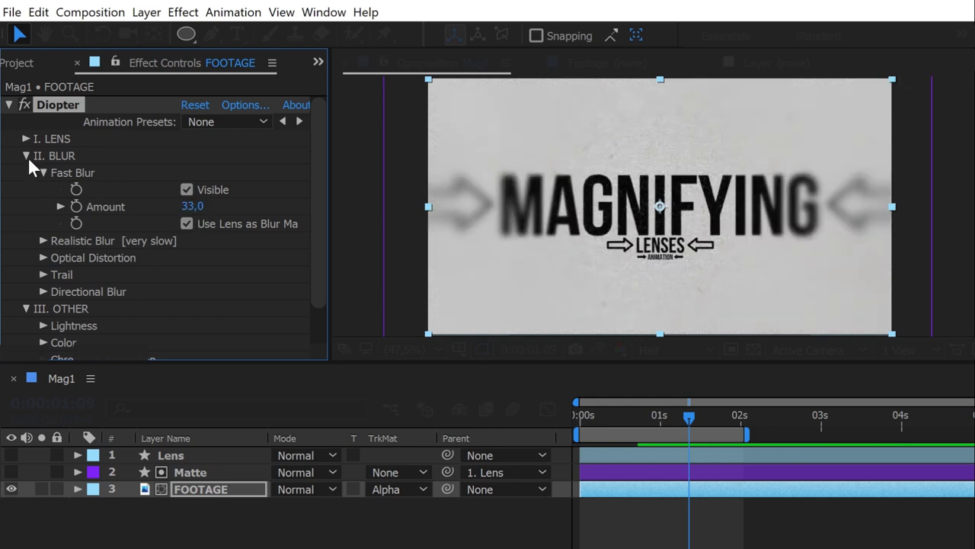
pyautogui.click(26, 156)
# - Set Lightness Amount to -99% and Green/Magenta chromatic aberration to 10%
pyautogui.click(44, 190)
pyautogui.click(189, 223)
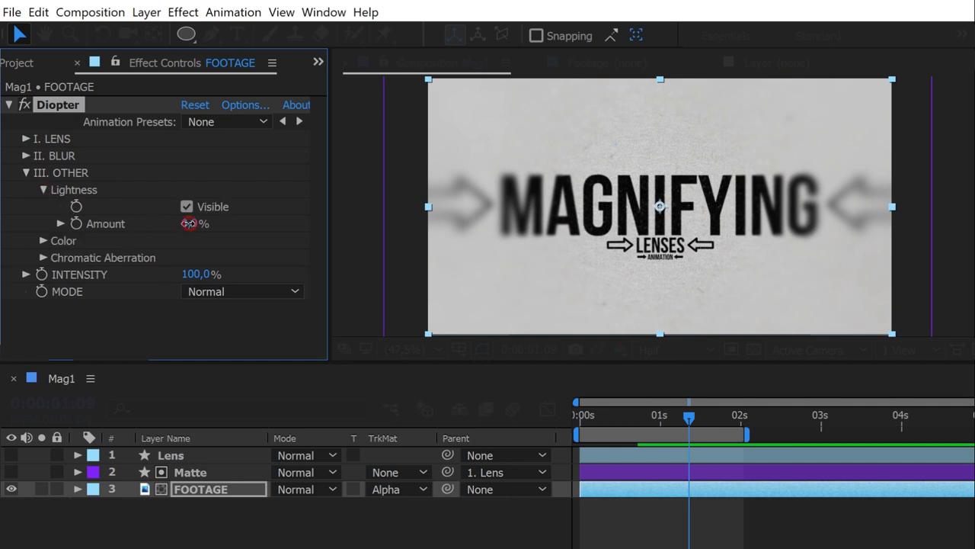
pyautogui.moveTo(188, 224); pyautogui.dragTo(89, 222)
pyautogui.click(44, 190)
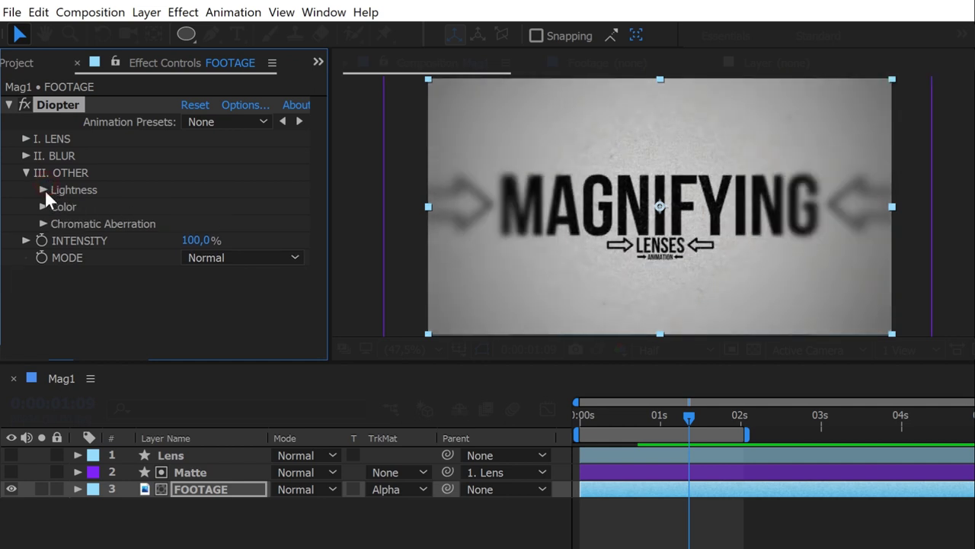
pyautogui.click(43, 223)
pyautogui.click(187, 274)
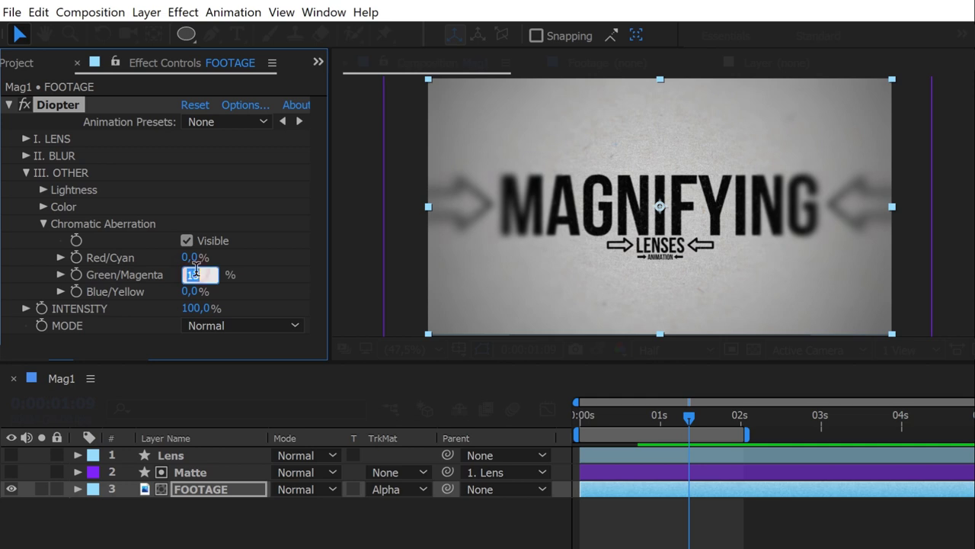
pyautogui.write('100')
# - Preview the composition, then bring up Expression.rtf in WordPad
pyautogui.press('space')
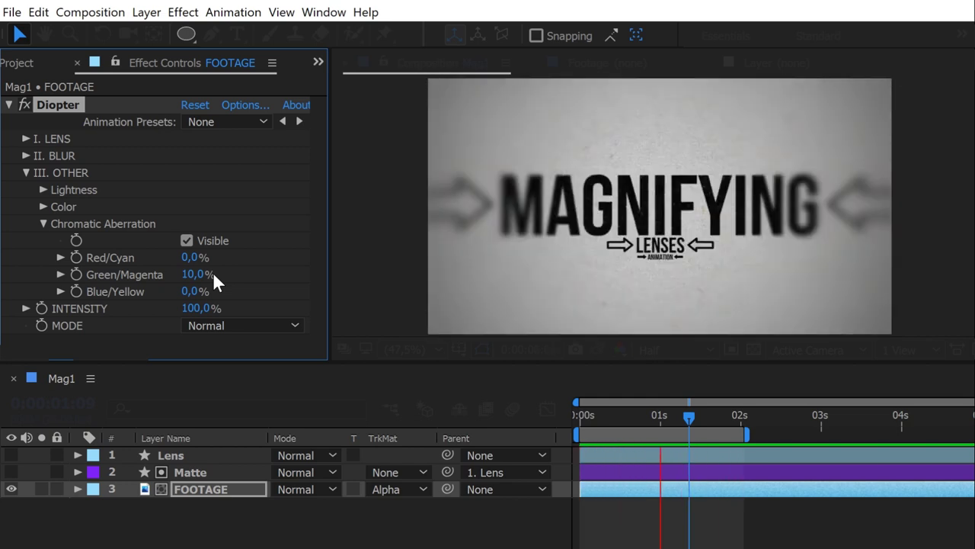
pyautogui.press('space')
pyautogui.hotkey('alt', 'Tab')
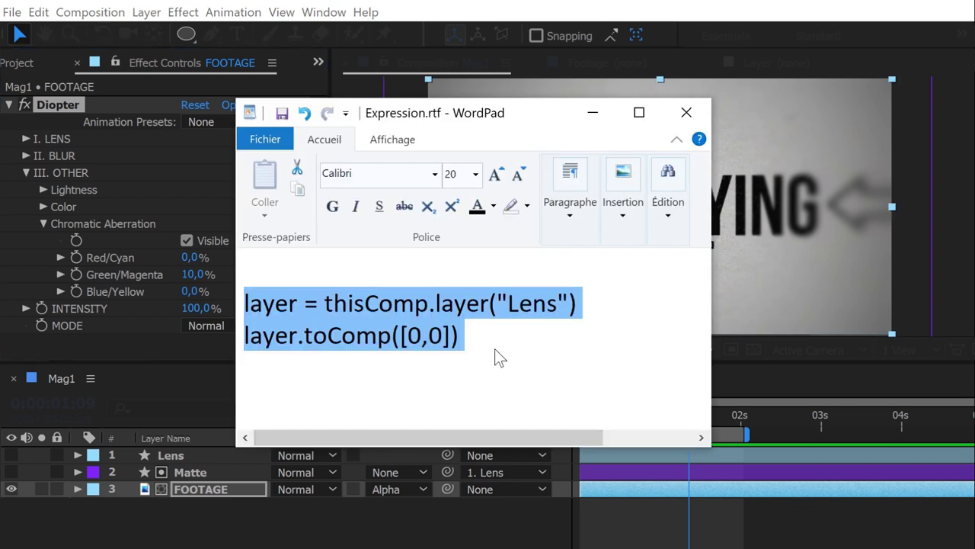
# - Copy the two-line Lens toComp expression and minimize WordPad
pyautogui.rightClick(343, 324)
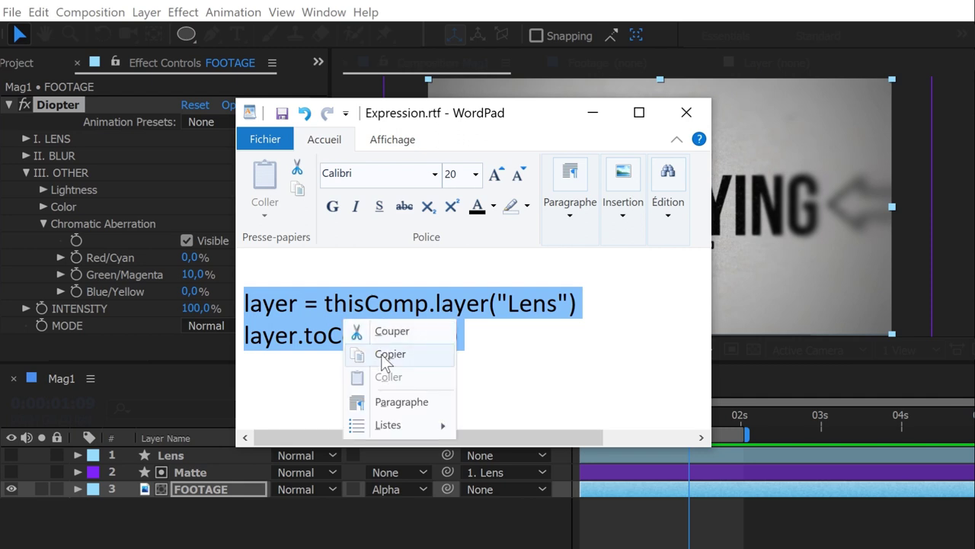
pyautogui.click(385, 352)
pyautogui.click(593, 113)
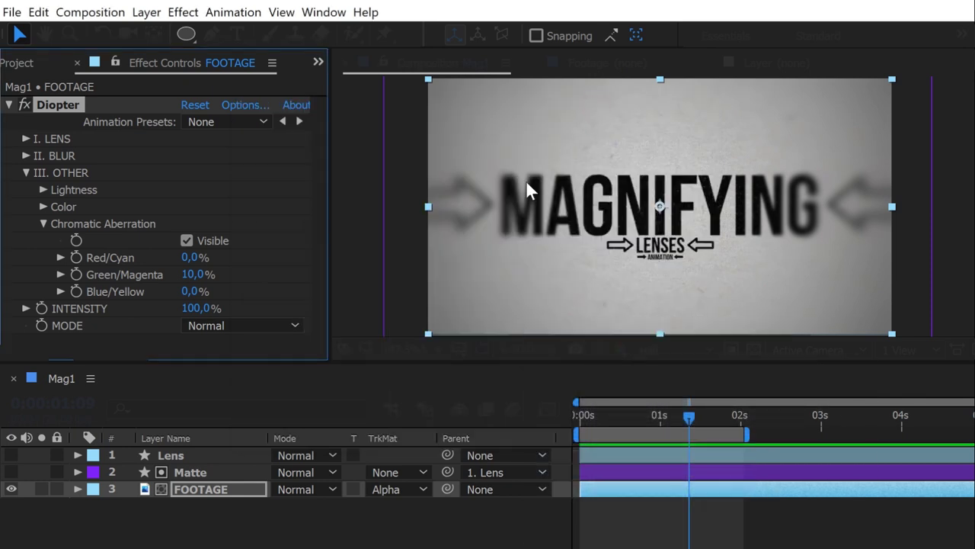
# - Paste the thisComp.layer("Lens").toComp([0,0]) expression onto the Diopter I. LENS Position
pyautogui.click(195, 487)
pyautogui.press('e')
pyautogui.click(113, 506)
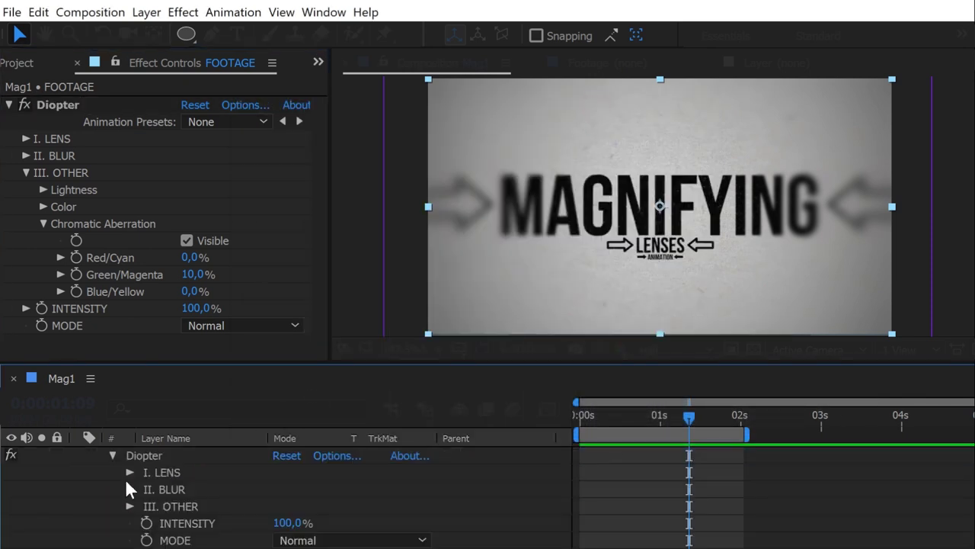
pyautogui.click(129, 473)
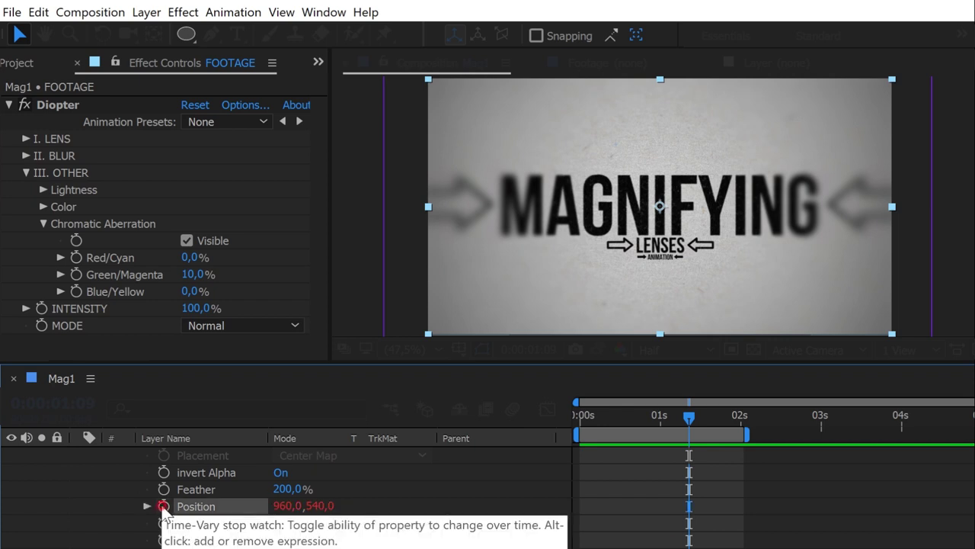
pyautogui.keyDown('alt'); pyautogui.click(156, 503); pyautogui.keyUp('alt')
pyautogui.write('layer = thisComp.layer("Lens") layer.toComp([0,0])')
pyautogui.press('KP_Enter')
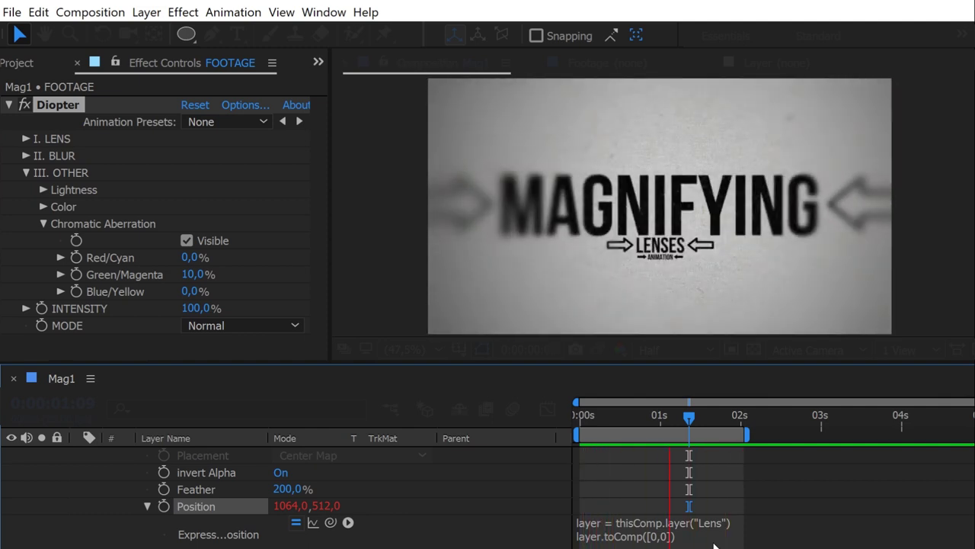
pyautogui.click(503, 500)
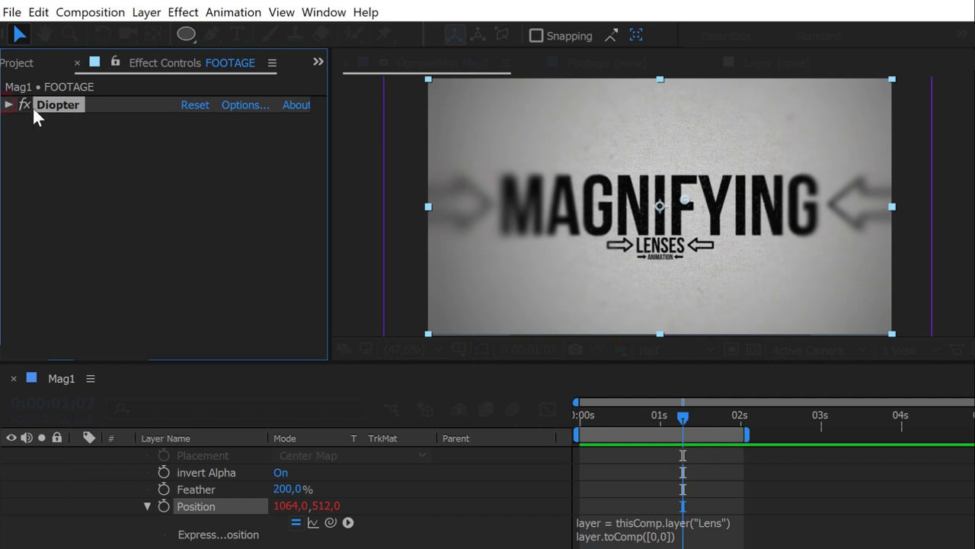
# - Duplicate Diopter, reset Diopter 2, and set its lens type to None
pyautogui.hotkey('ctrl', 'd')
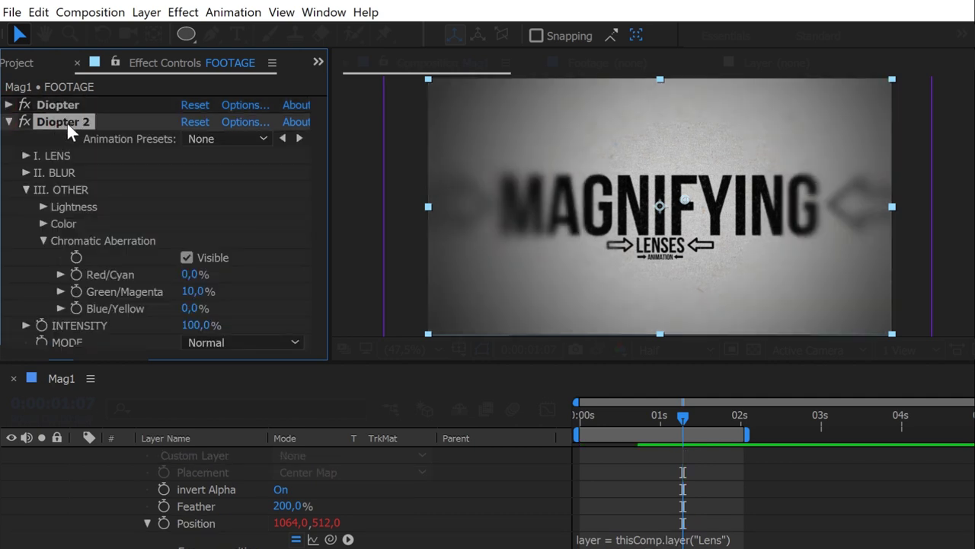
pyautogui.click(192, 123)
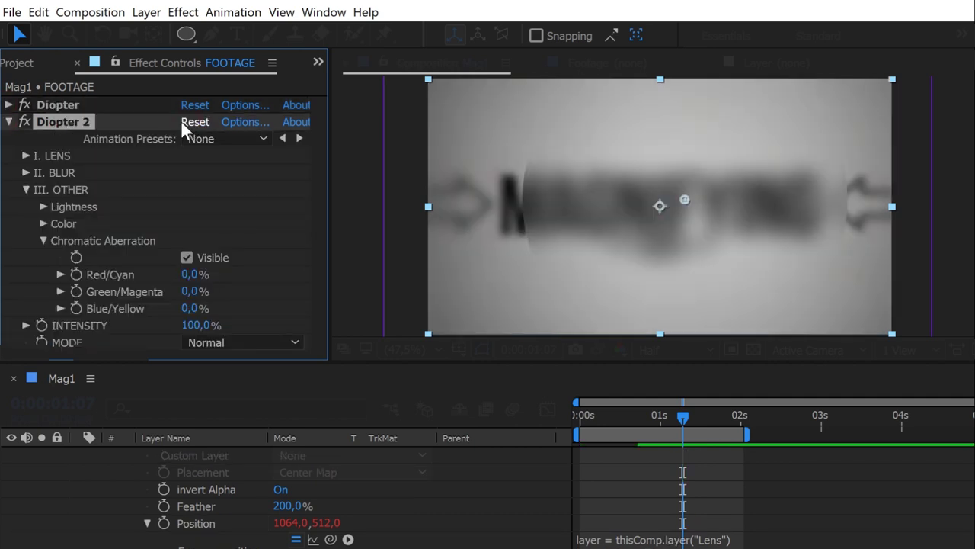
pyautogui.click(26, 155)
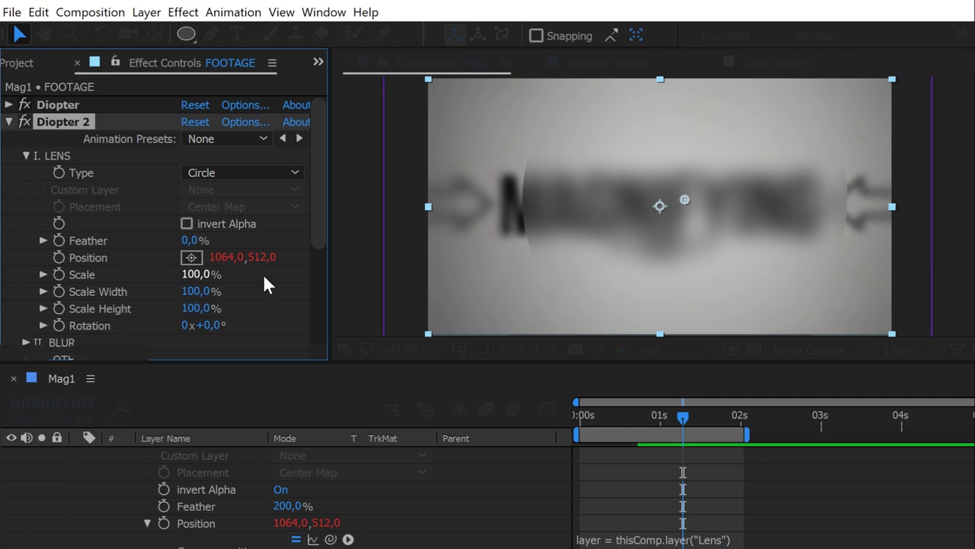
pyautogui.click(250, 174)
pyautogui.click(241, 191)
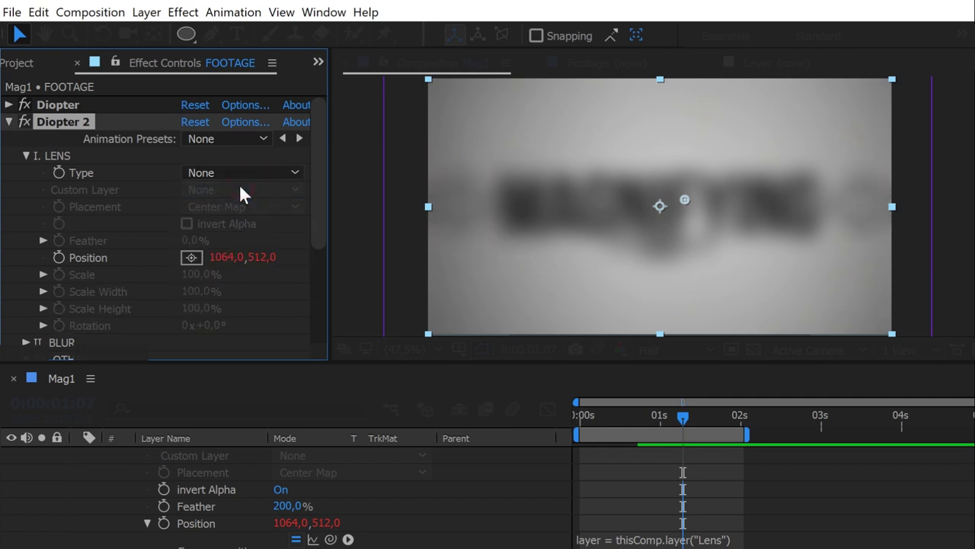
pyautogui.click(26, 155)
# - Turn off Diopter 2's Fast Blur and set Optical Distortion amount to 104
pyautogui.click(26, 173)
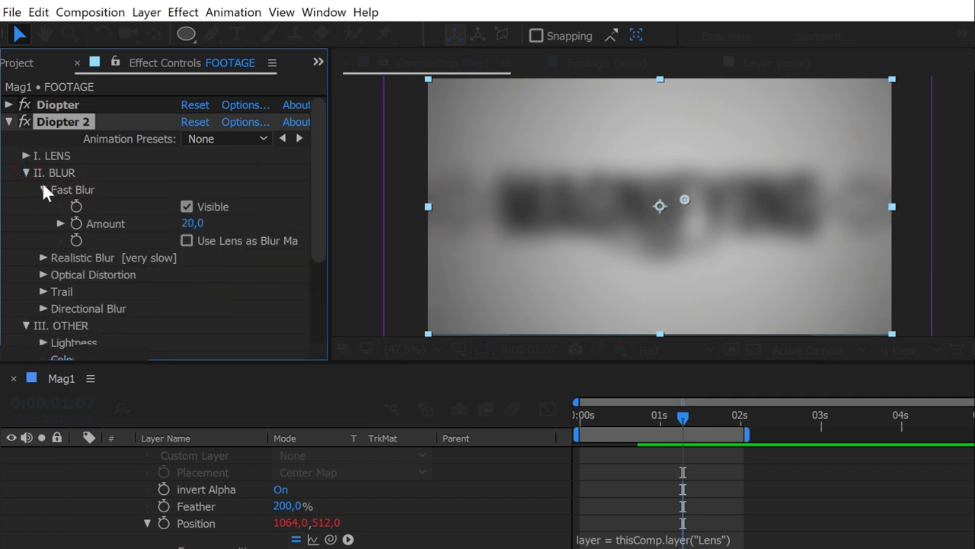
pyautogui.click(186, 206)
pyautogui.click(44, 274)
pyautogui.moveTo(187, 307); pyautogui.dragTo(283, 304)
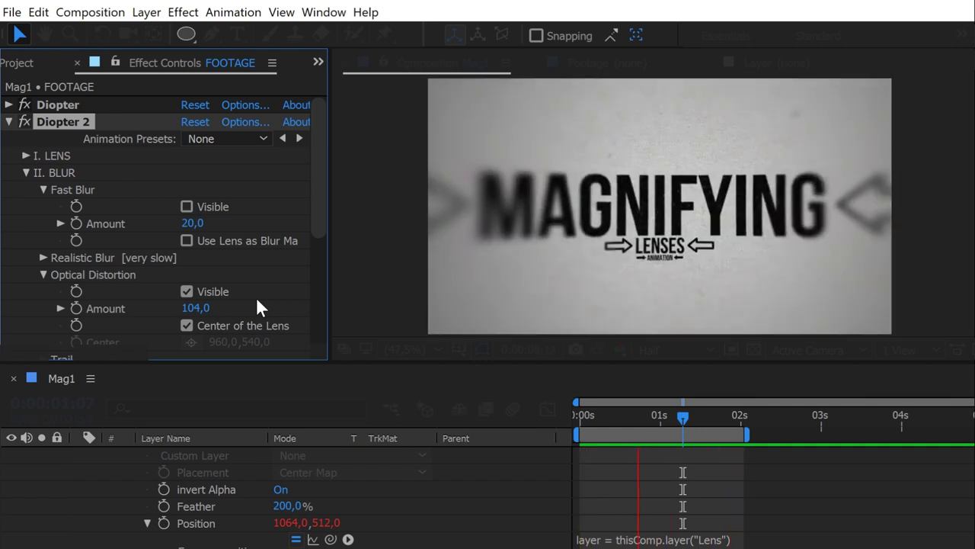
# - Import Lens Dusty Bokeh.jpg and add it to Mag1 as a layer named OVERLAY
pyautogui.hotkey('ctrl', 'i')
pyautogui.click(457, 125)
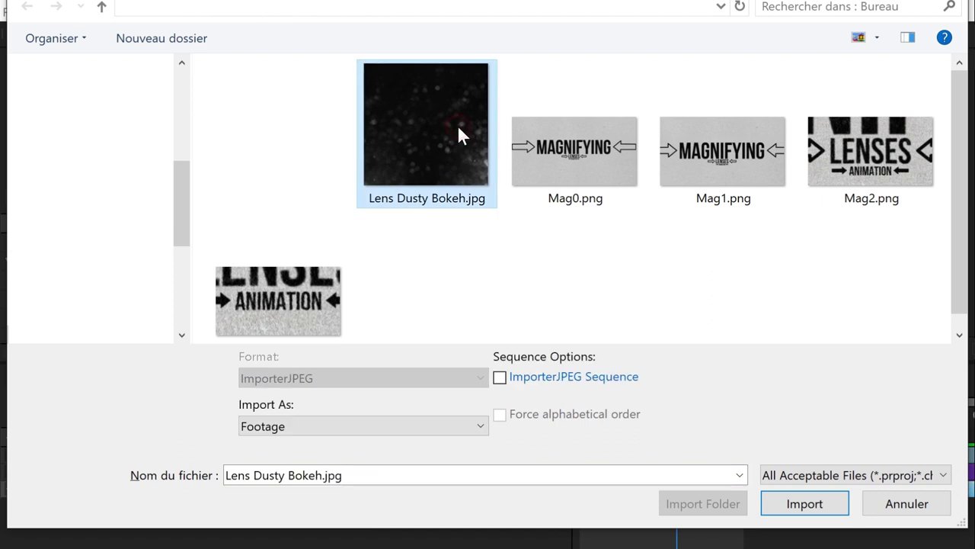
pyautogui.click(818, 499)
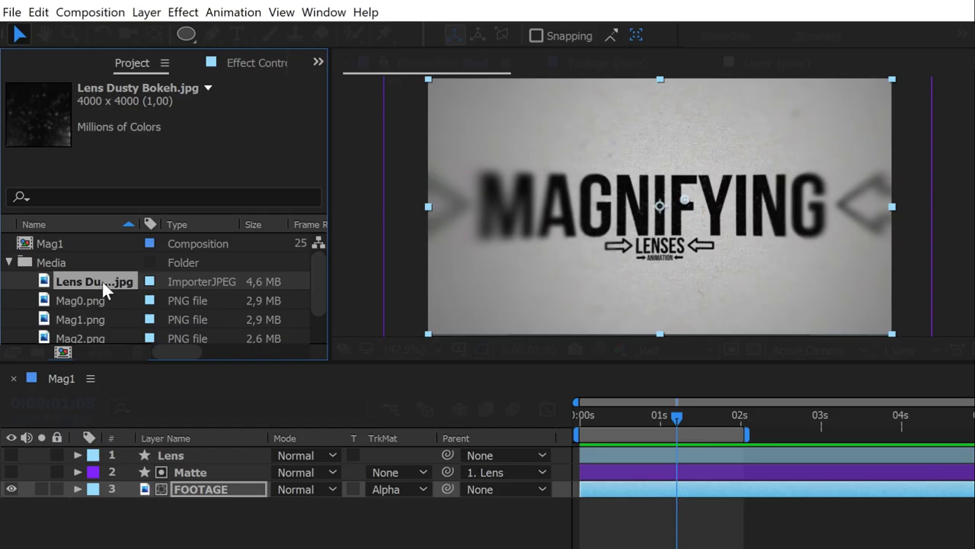
pyautogui.moveTo(102, 282); pyautogui.dragTo(187, 451)
pyautogui.press('Return')
pyautogui.write('OVERLAY')
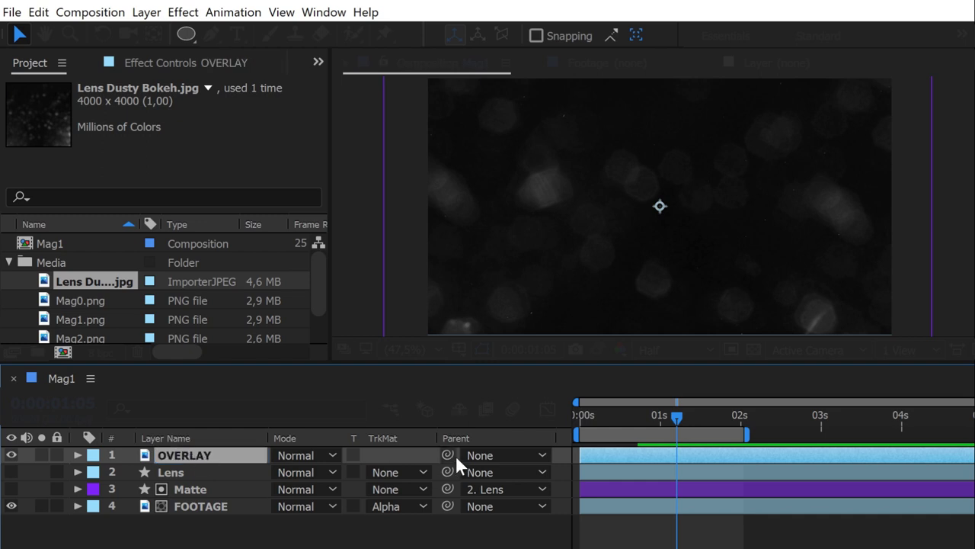
# - Parent OVERLAY to Lens, place it below Lens, and set its mode to Add
pyautogui.moveTo(454, 455); pyautogui.dragTo(434, 468)
pyautogui.moveTo(243, 452); pyautogui.dragTo(237, 475)
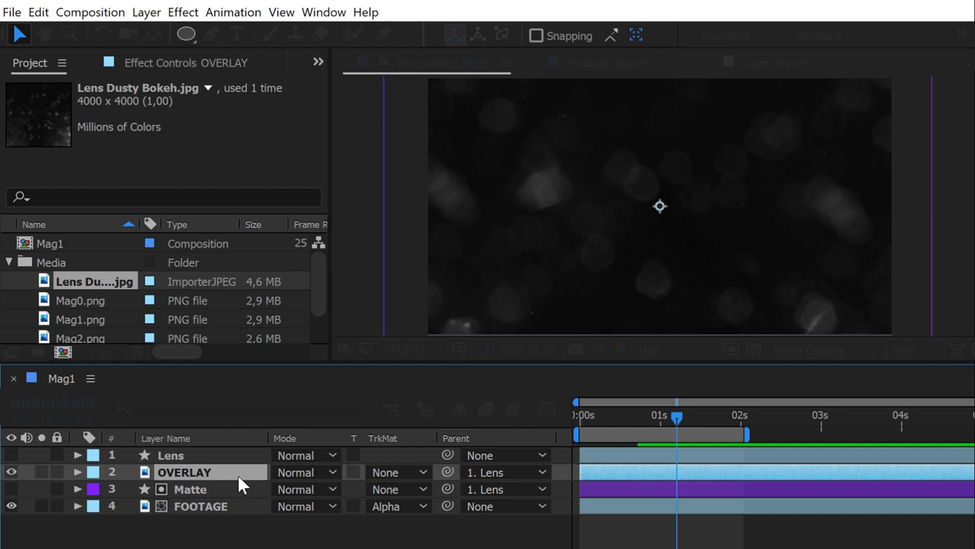
pyautogui.click(308, 472)
pyautogui.click(297, 80)
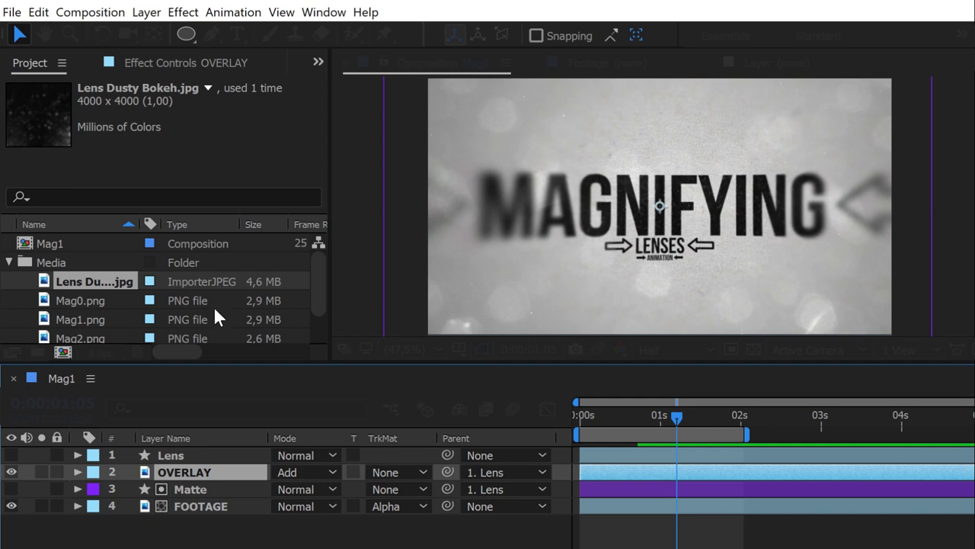
# - Duplicate the Matte layer and move Matte 2 above OVERLAY
pyautogui.click(186, 484)
pyautogui.hotkey('ctrl', 'd')
pyautogui.moveTo(193, 487); pyautogui.dragTo(197, 468)
# - Make Matte 2 OVERLAY's alpha track matte, preview it, then duplicate Matte 2 with the copy visible
pyautogui.click(398, 489)
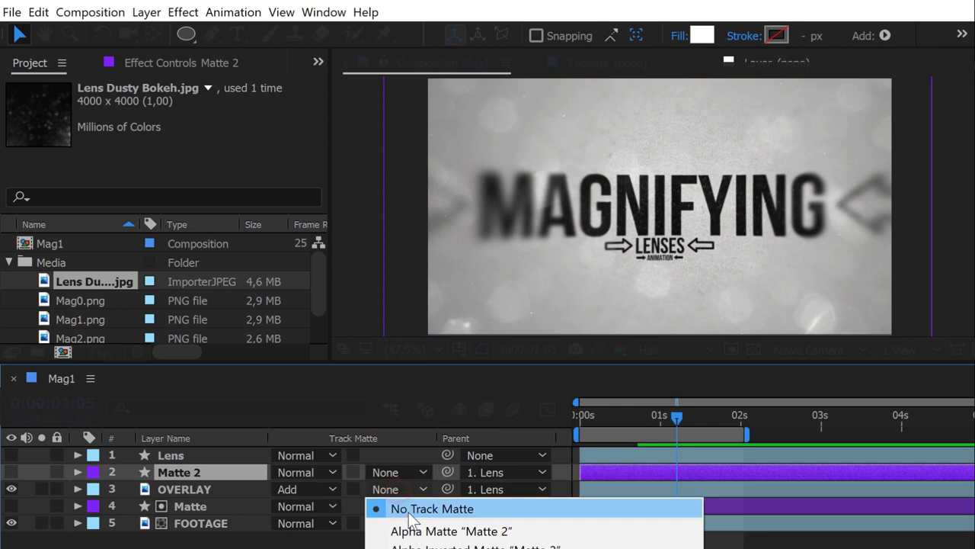
pyautogui.click(413, 527)
pyautogui.press('space')
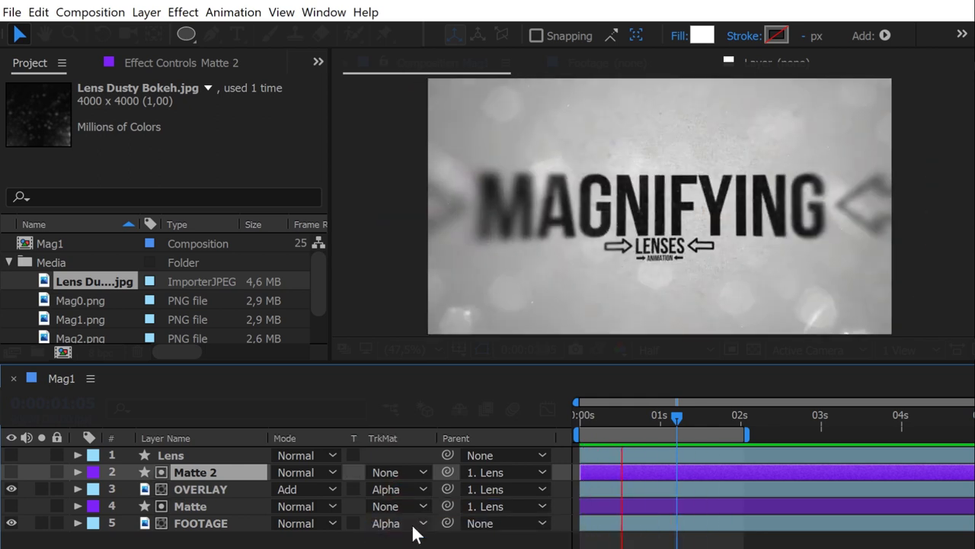
pyautogui.press('space')
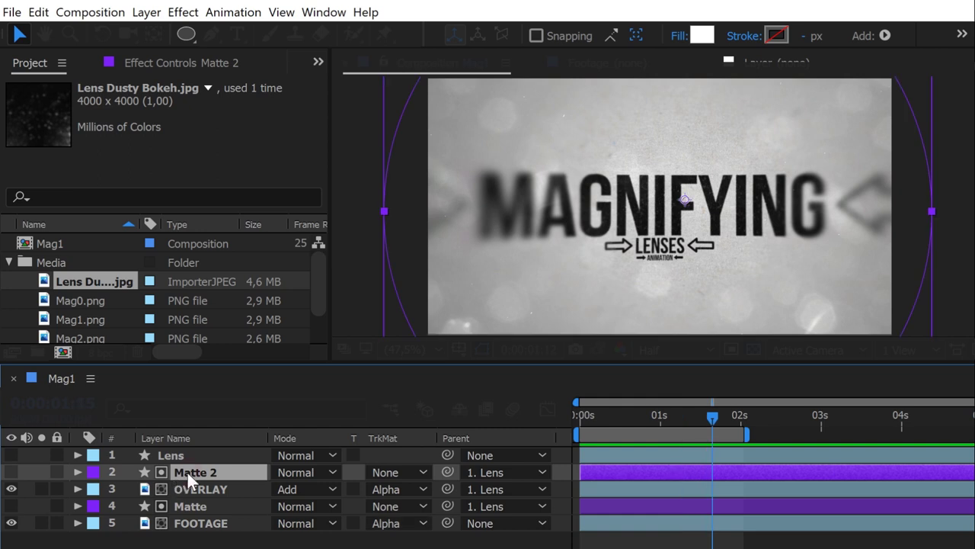
pyautogui.hotkey('ctrl', 'd')
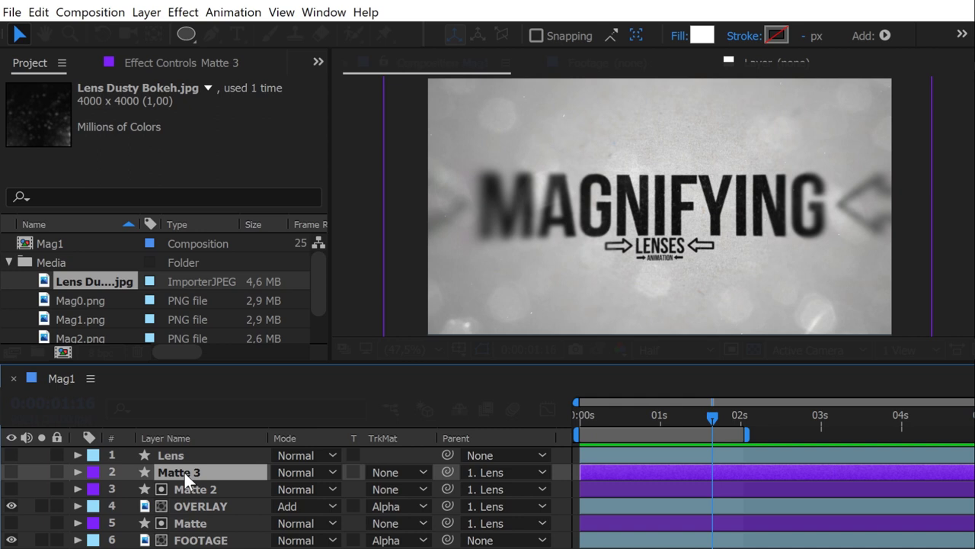
pyautogui.click(11, 471)
# - Rename the new matte copy to 'Border'
pyautogui.press('Return')
pyautogui.write('Border')
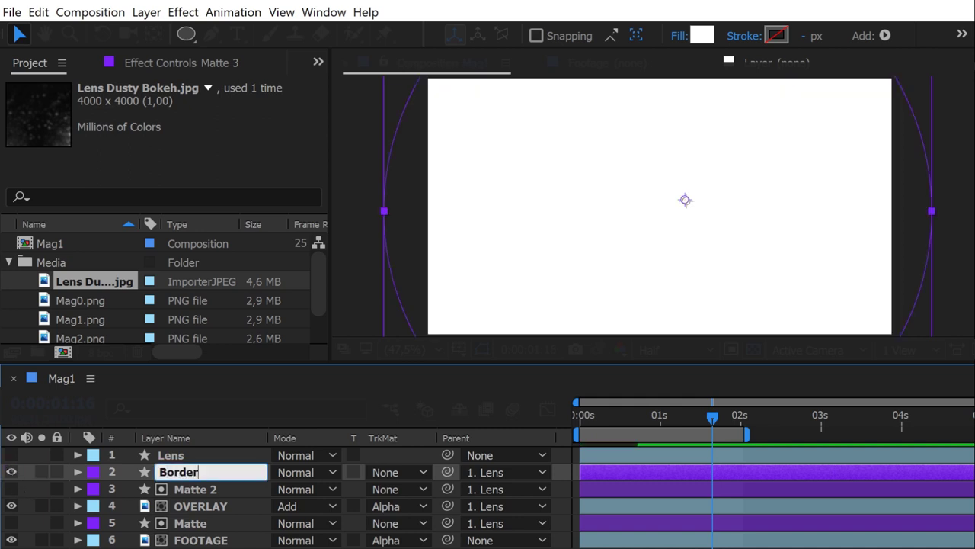
pyautogui.press('Return')
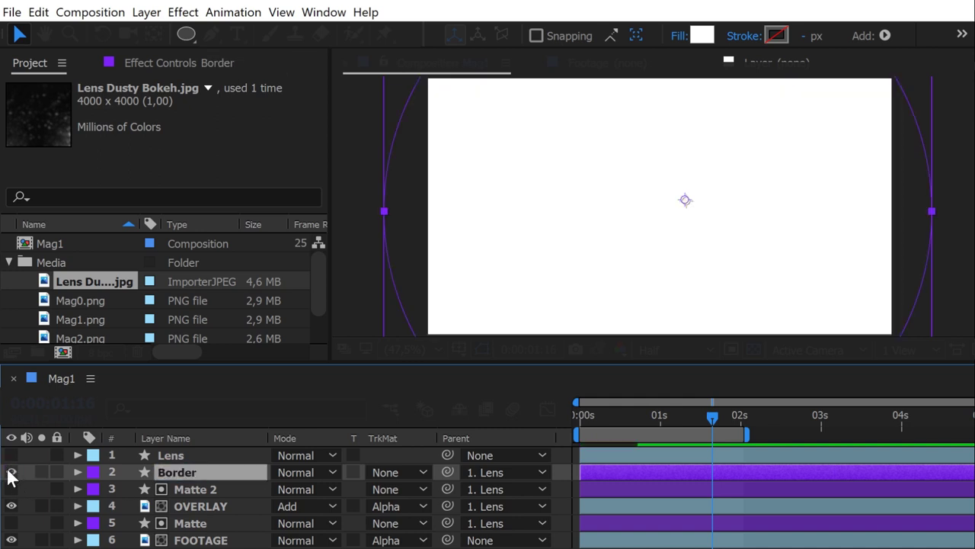
# - Remove the Border shape's fill and give it a near-black 191 px solid stroke
pyautogui.keyDown('alt'); pyautogui.click(703, 36); pyautogui.keyUp('alt')
pyautogui.keyDown('alt'); pyautogui.click(703, 36); pyautogui.keyUp('alt')
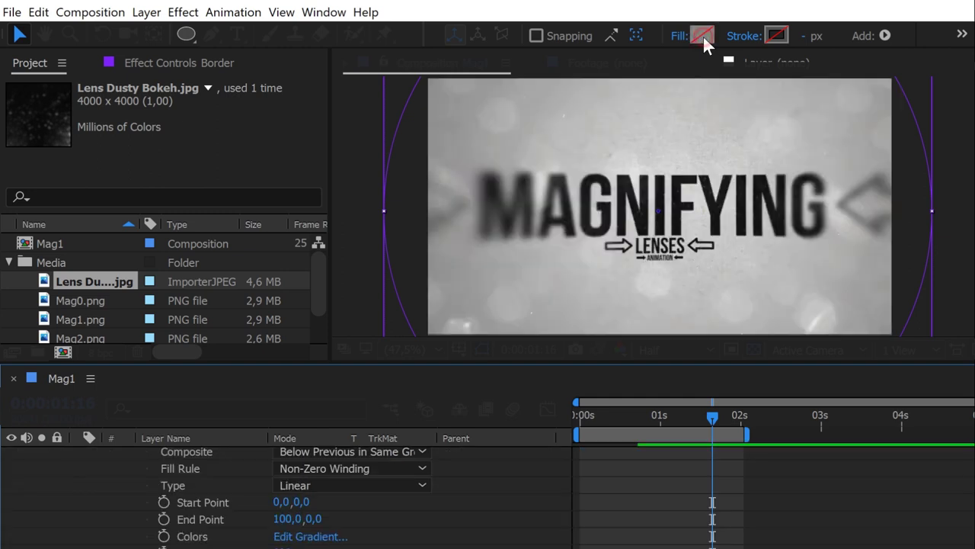
pyautogui.keyDown('alt'); pyautogui.click(777, 36); pyautogui.keyUp('alt')
pyautogui.click(777, 35)
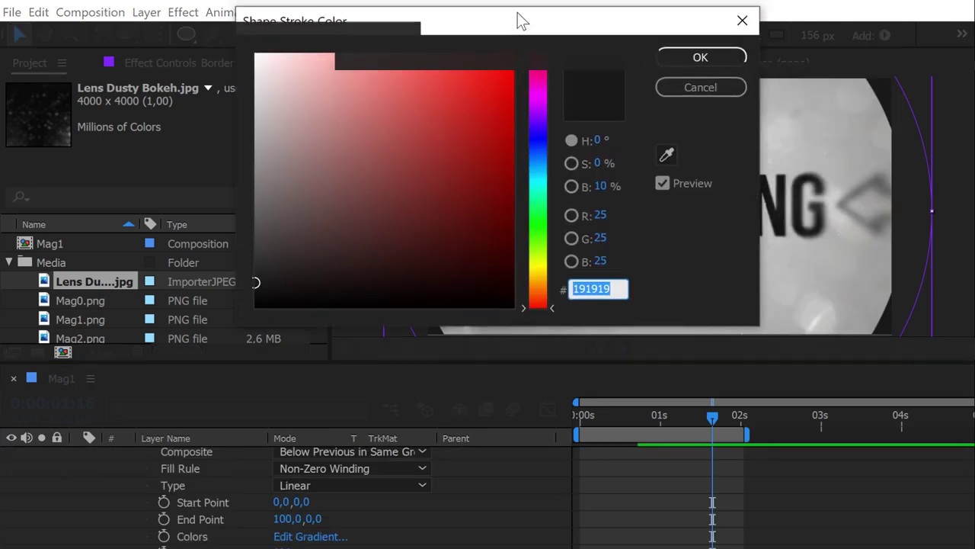
pyautogui.moveTo(259, 270); pyautogui.dragTo(255, 284)
pyautogui.click(700, 58)
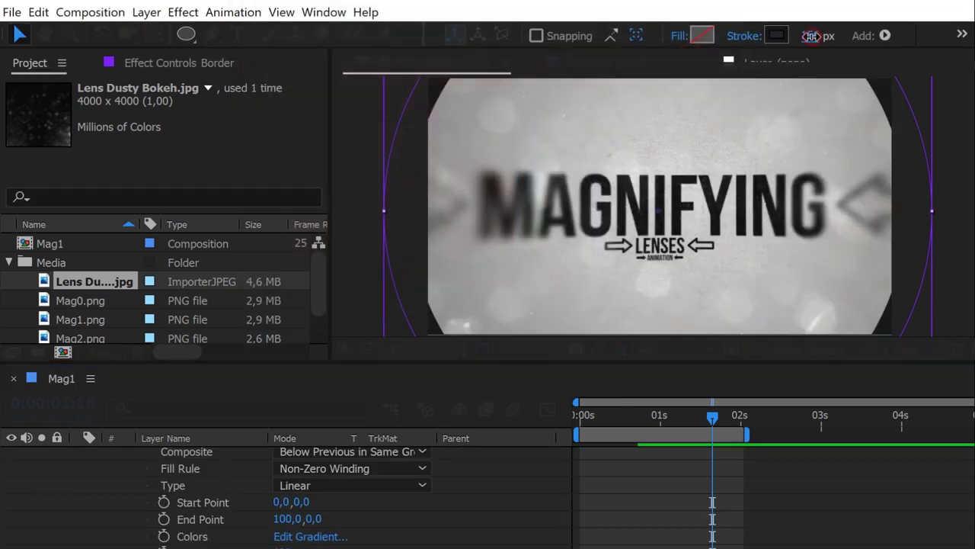
pyautogui.moveTo(809, 36)
pyautogui.mouseDown()
pyautogui.moveTo(858, 36)
pyautogui.moveTo(844, 36)
pyautogui.mouseUp()
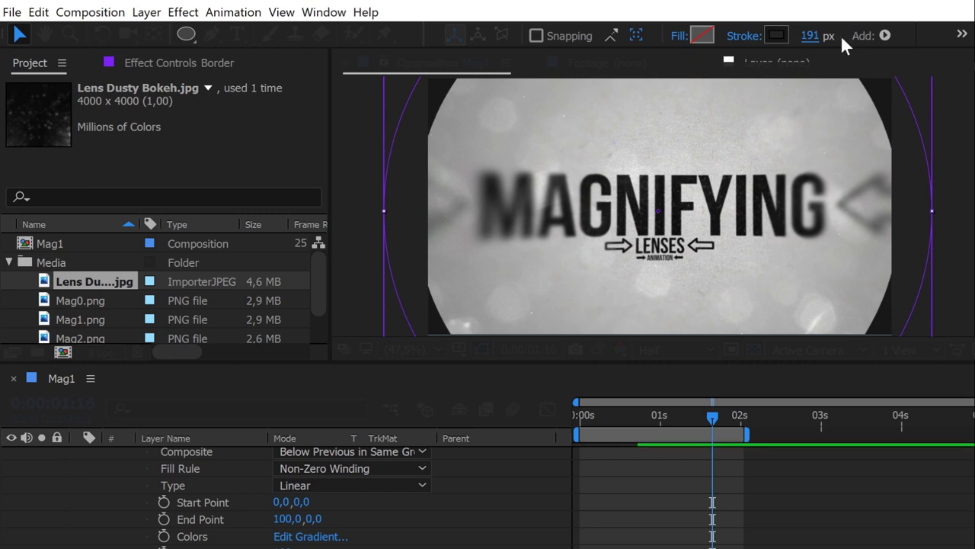
# - Apply Gaussian Blur to Border with Blurriness about 80,6
pyautogui.press('u')
pyautogui.click(183, 12)
pyautogui.click(525, 15)
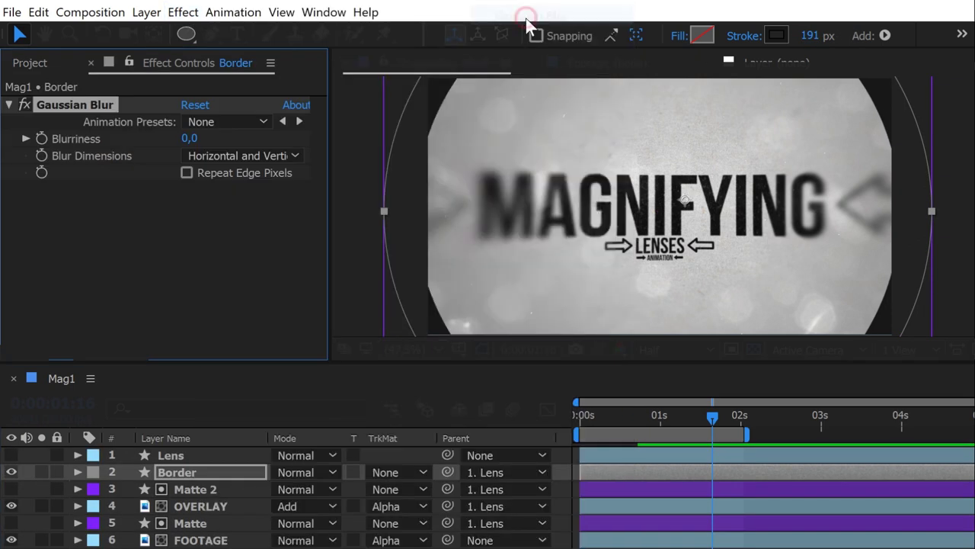
pyautogui.moveTo(189, 137); pyautogui.dragTo(177, 472)
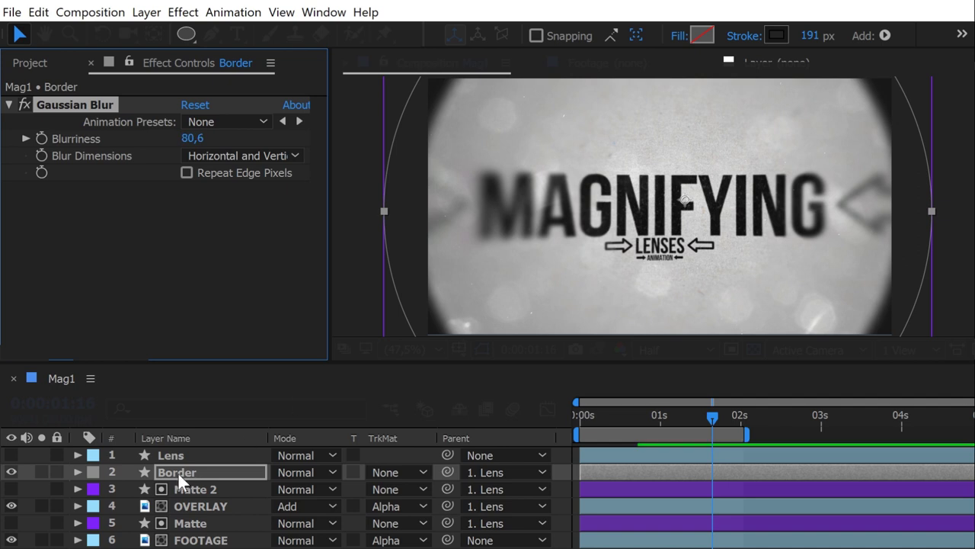
# - Add a Bevel and Emboss layer style to Border and collapse its properties
pyautogui.rightClick(178, 471)
pyautogui.moveTo(296, 8)
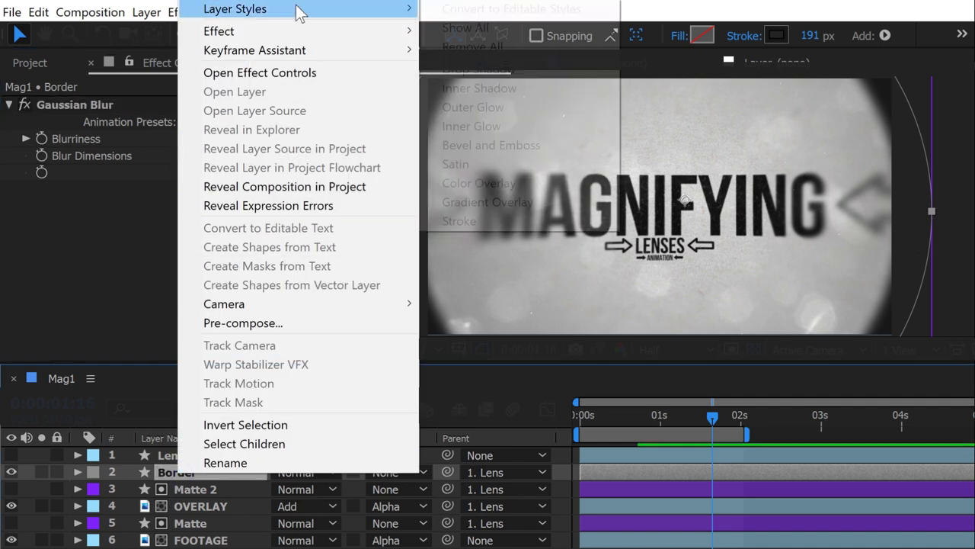
pyautogui.click(480, 145)
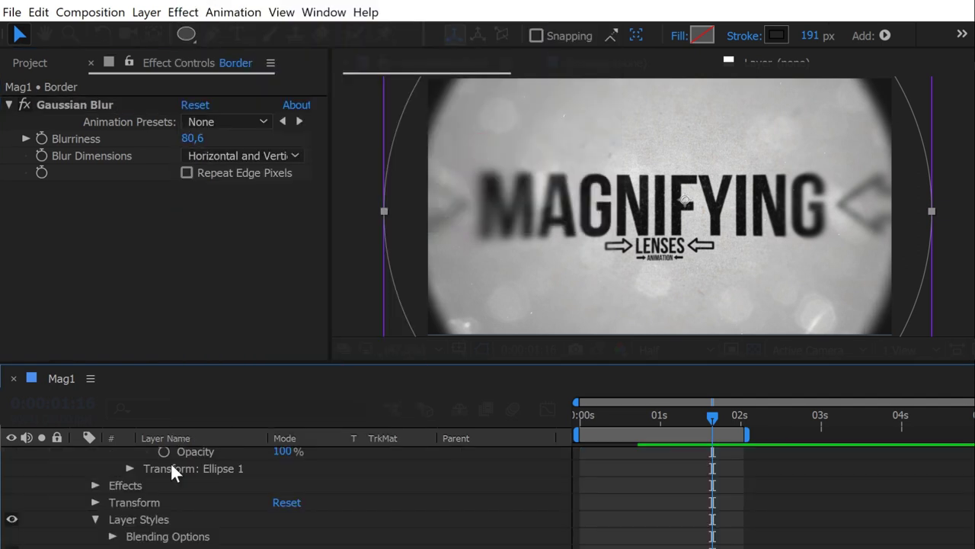
pyautogui.click(77, 486)
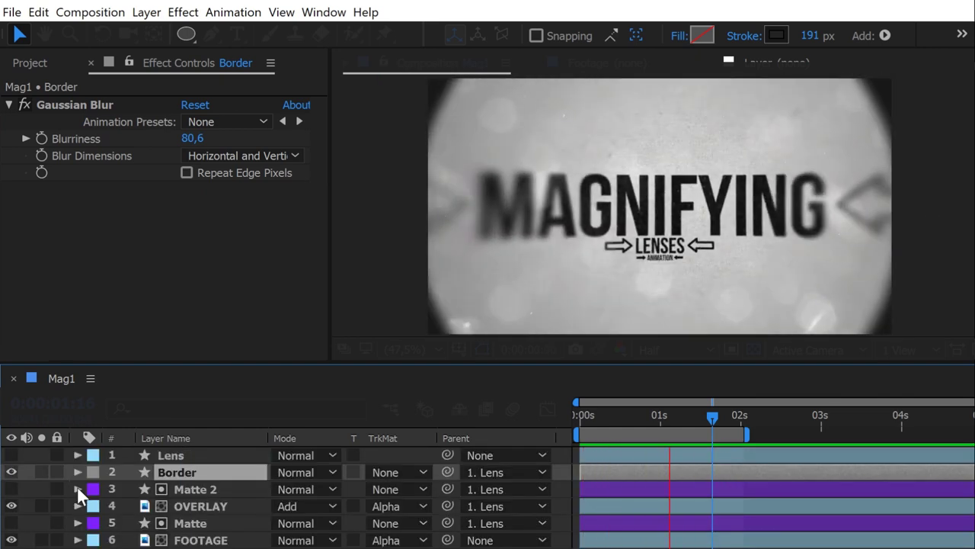
# - Stop the preview and duplicate the Mag1 composition into Mag2 and Mag3
pyautogui.press('space')
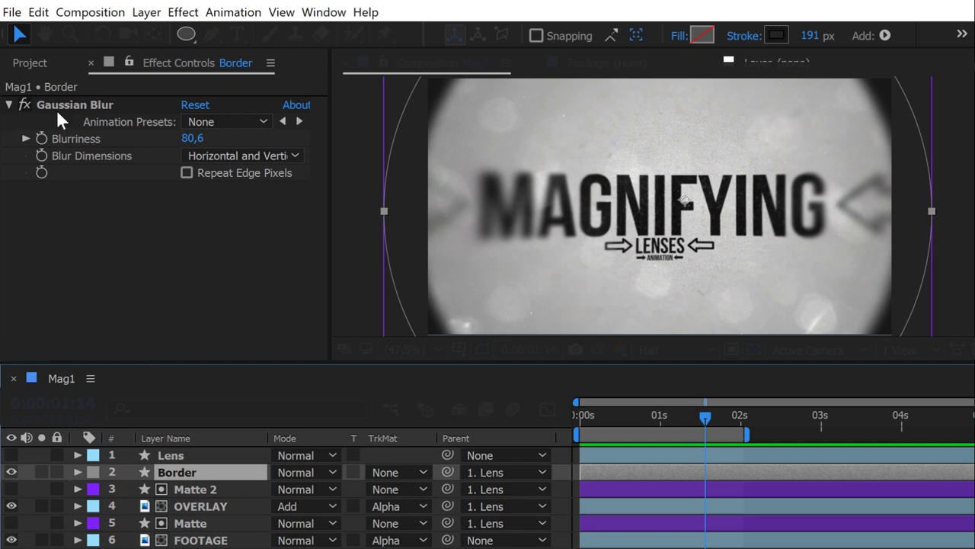
pyautogui.click(49, 61)
pyautogui.click(9, 262)
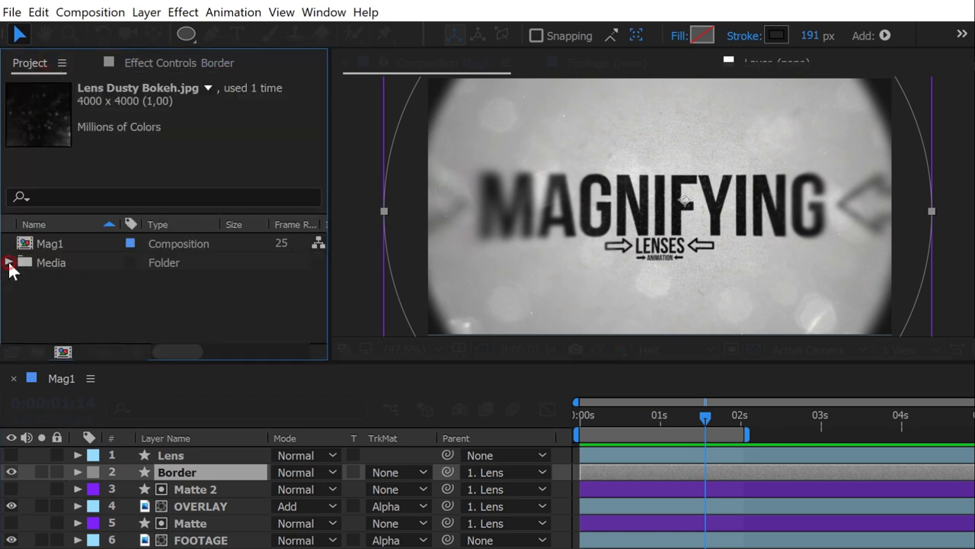
pyautogui.click(57, 243)
pyautogui.hotkey('ctrl', 'd')
pyautogui.hotkey('ctrl', 'd')
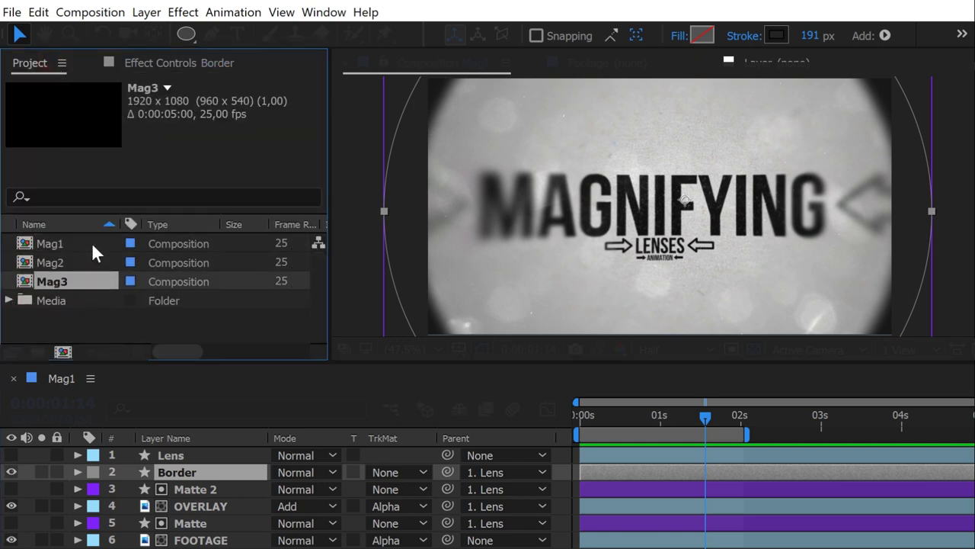
# - Open Mag2 and replace its FOOTAGE layer's source with Mag2.png
pyautogui.click(9, 300)
pyautogui.scroll(2, 31, 282)
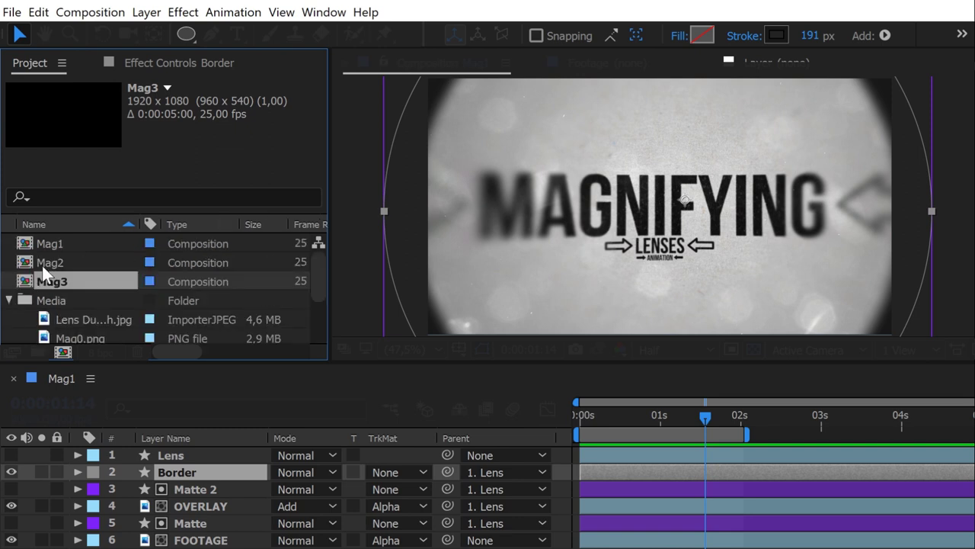
pyautogui.click(46, 262)
pyautogui.doubleClick(47, 261)
pyautogui.scroll(-2, 88, 281)
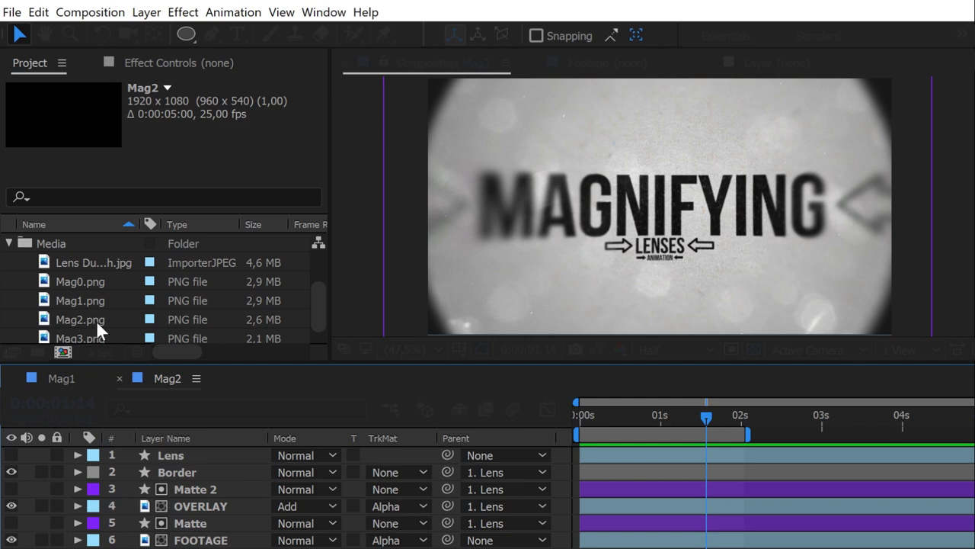
pyautogui.click(197, 540)
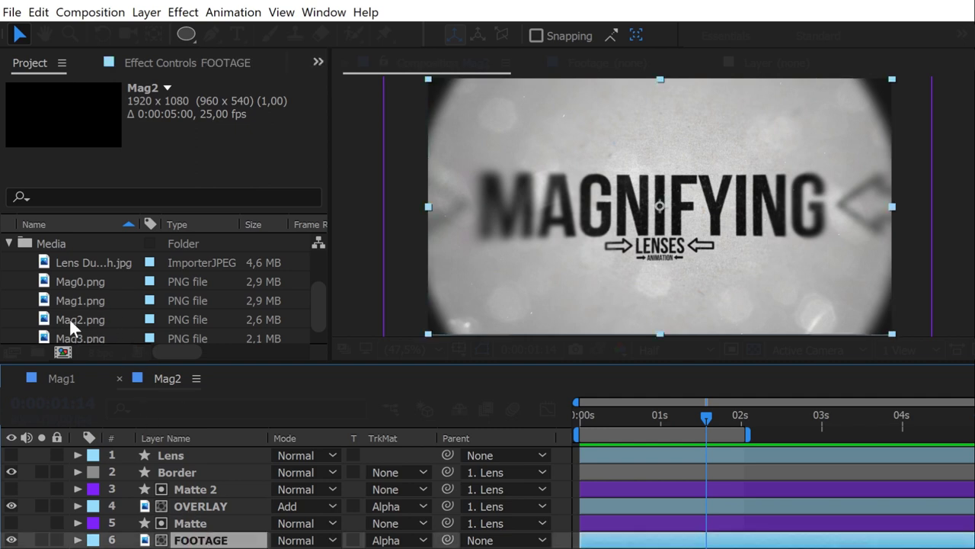
pyautogui.moveTo(70, 317); pyautogui.dragTo(189, 480)
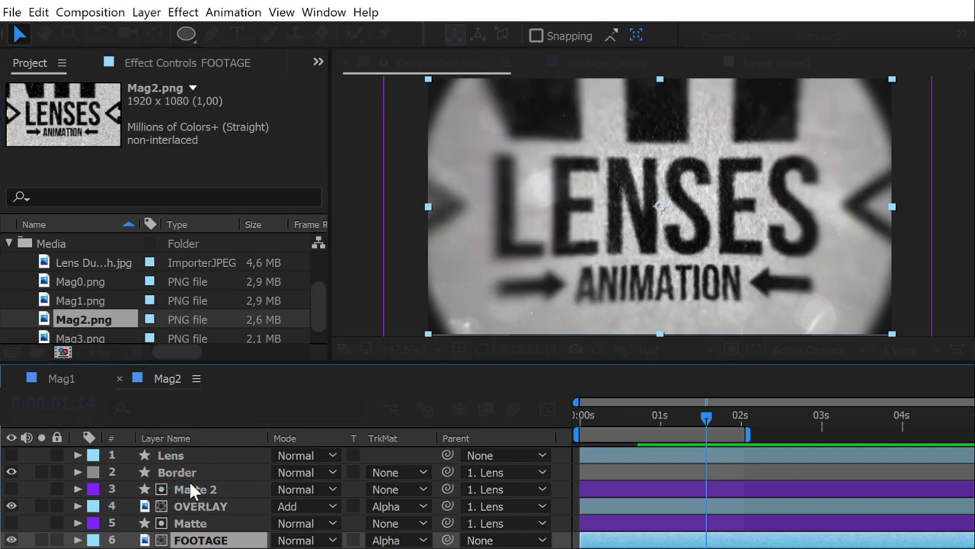
pyautogui.scroll(2, 51, 303)
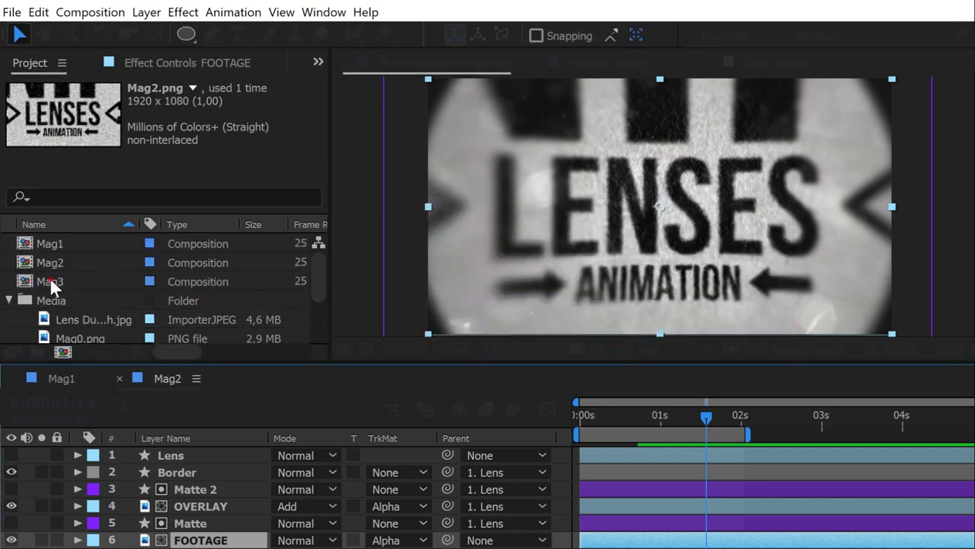
# - Open Mag3 and replace its FOOTAGE layer's source with Mag3.png
pyautogui.doubleClick(87, 281)
pyautogui.scroll(-2, 89, 281)
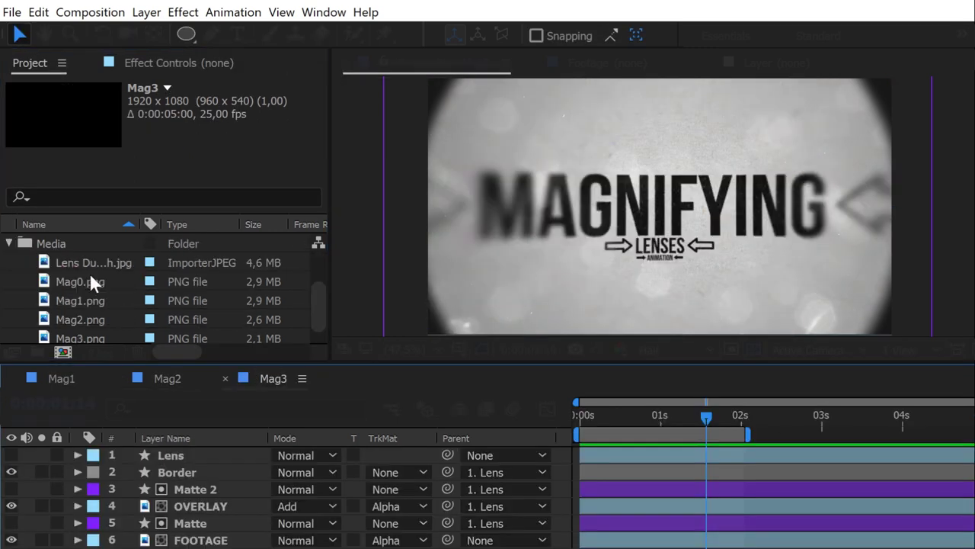
pyautogui.click(186, 538)
pyautogui.moveTo(85, 338); pyautogui.dragTo(196, 480)
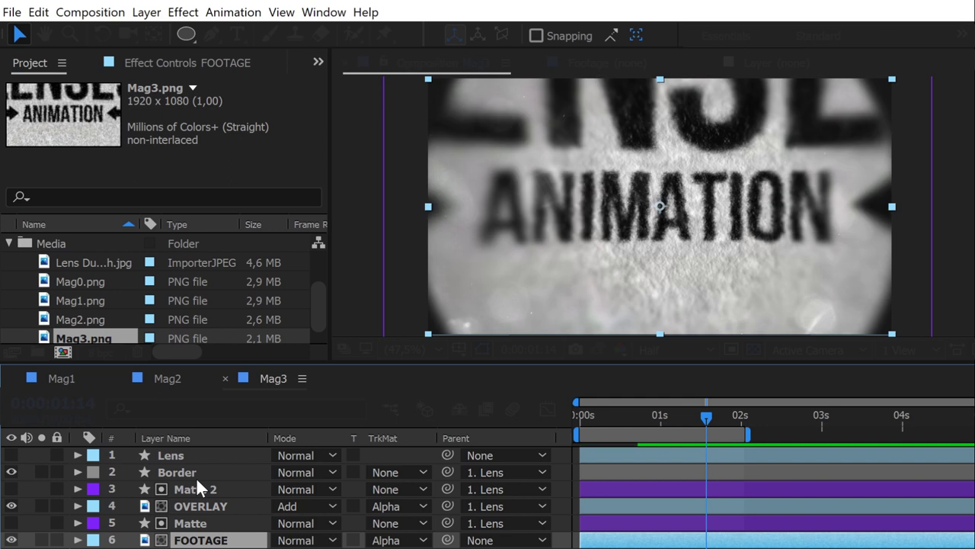
# - Check the Border and OVERLAY layers' Scale and Rotation values in Mag3
pyautogui.click(196, 476)
pyautogui.press('s')
pyautogui.click(199, 521)
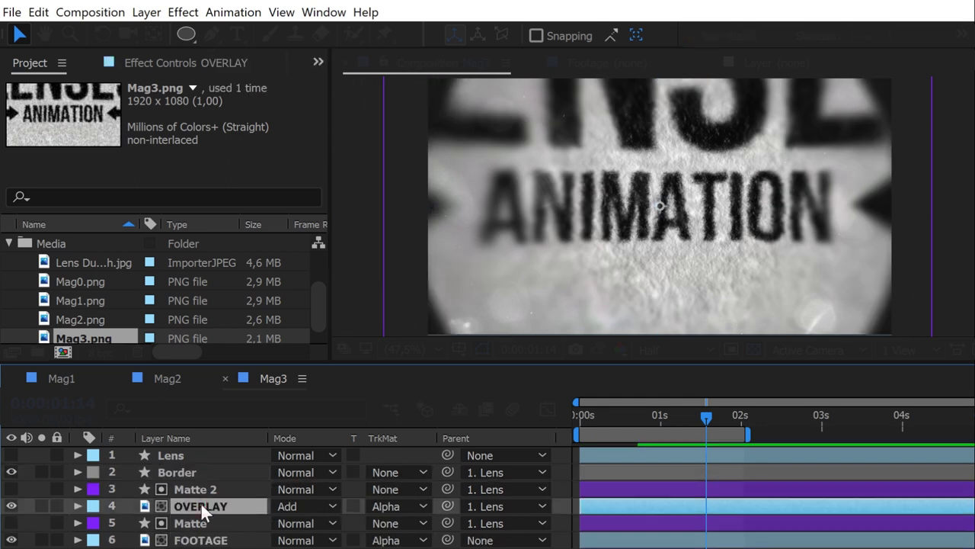
pyautogui.press('s')
pyautogui.press('r')
# - Return to Mag1, check OVERLAY's Scale and Rotation, then collapse the property rows
pyautogui.click(167, 377)
pyautogui.click(61, 378)
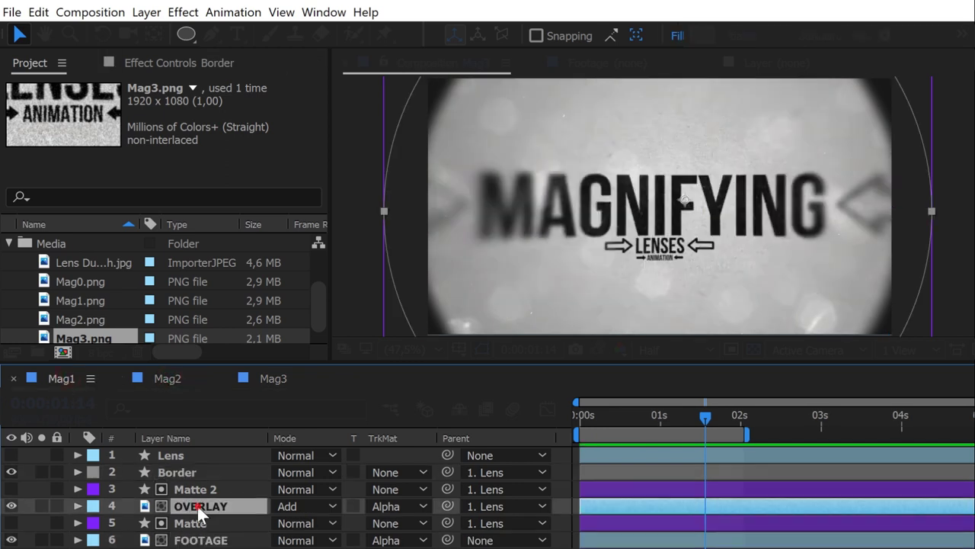
pyautogui.press('s')
pyautogui.press('r')
pyautogui.click(78, 507)
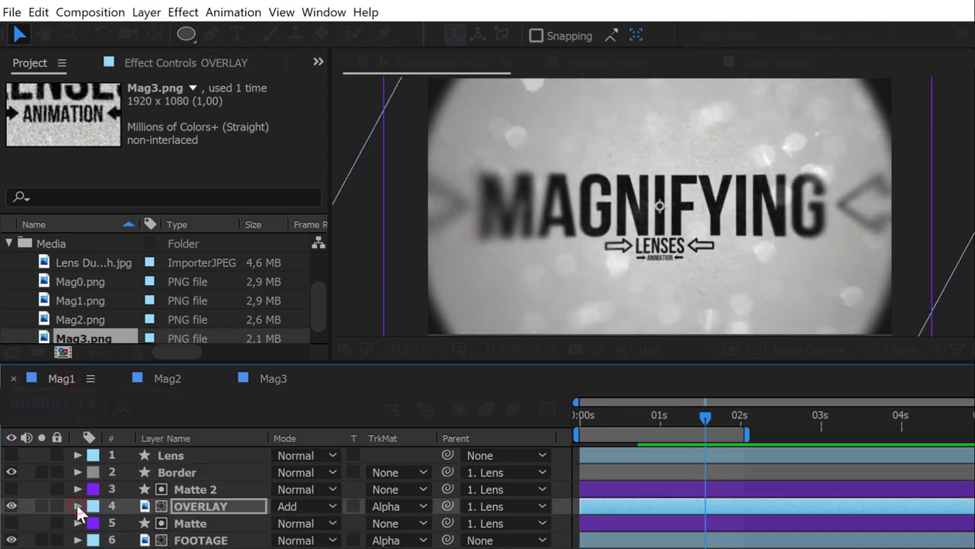
pyautogui.click(8, 244)
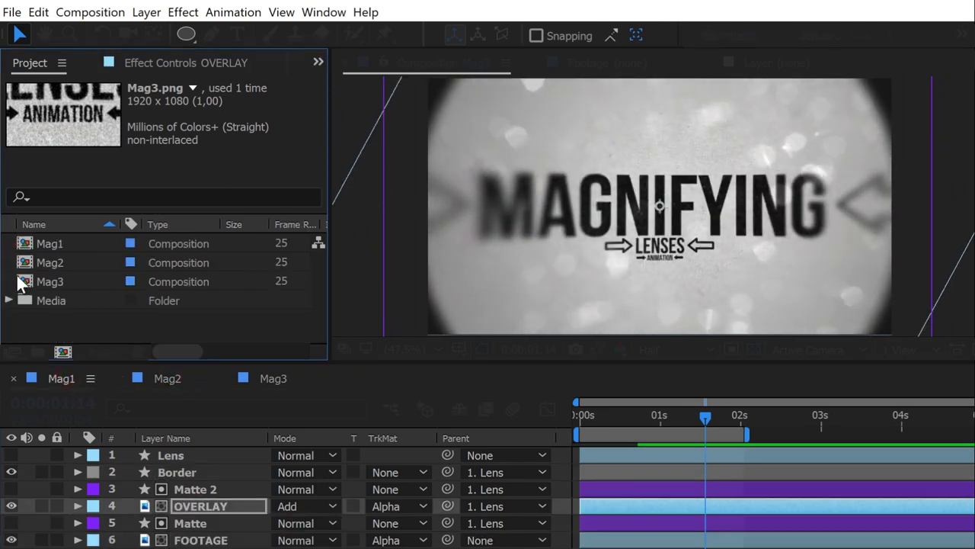
# - Create a new composition named FINAL COMP
pyautogui.click(71, 320)
pyautogui.click(63, 352)
pyautogui.write('FINAL COMP')
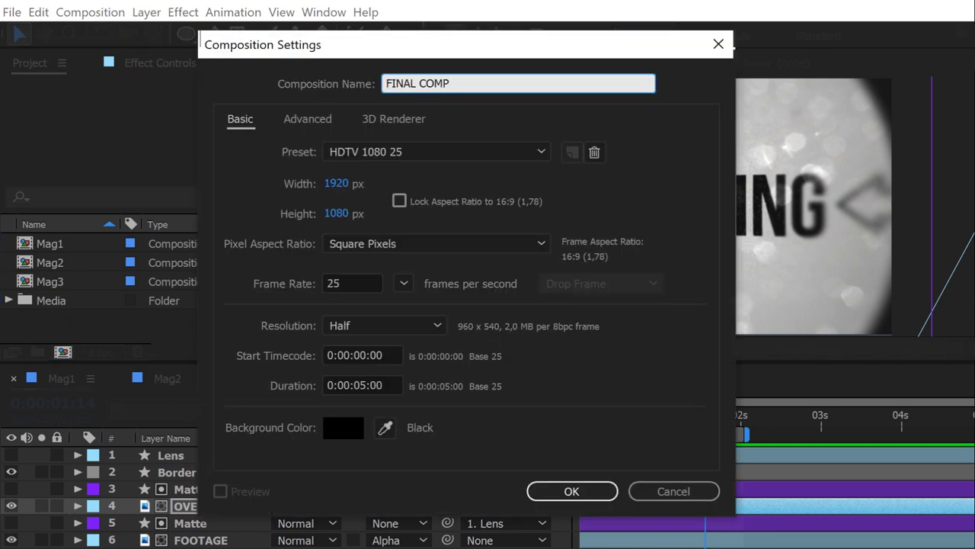
pyautogui.press('Return')
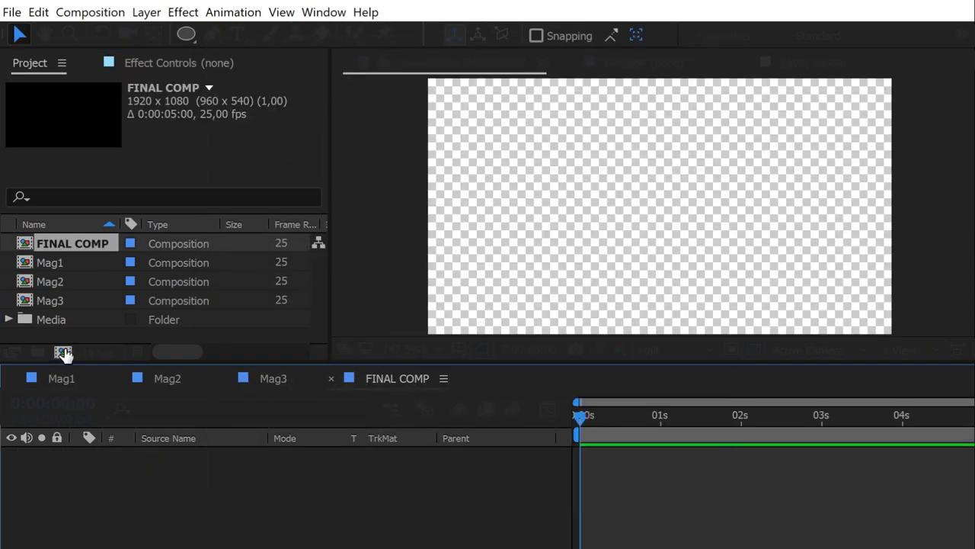
# - Add Mag0.png and the Mag1–Mag3 comps to FINAL COMP
pyautogui.doubleClick(51, 319)
pyautogui.moveTo(63, 303); pyautogui.dragTo(99, 465)
pyautogui.click(50, 262)
pyautogui.keyDown('shift'); pyautogui.click(50, 300); pyautogui.keyUp('shift')
# - Blur Mag0.png with Gaussian Blur at 115,4 and Repeat Edge Pixels on
pyautogui.click(184, 501)
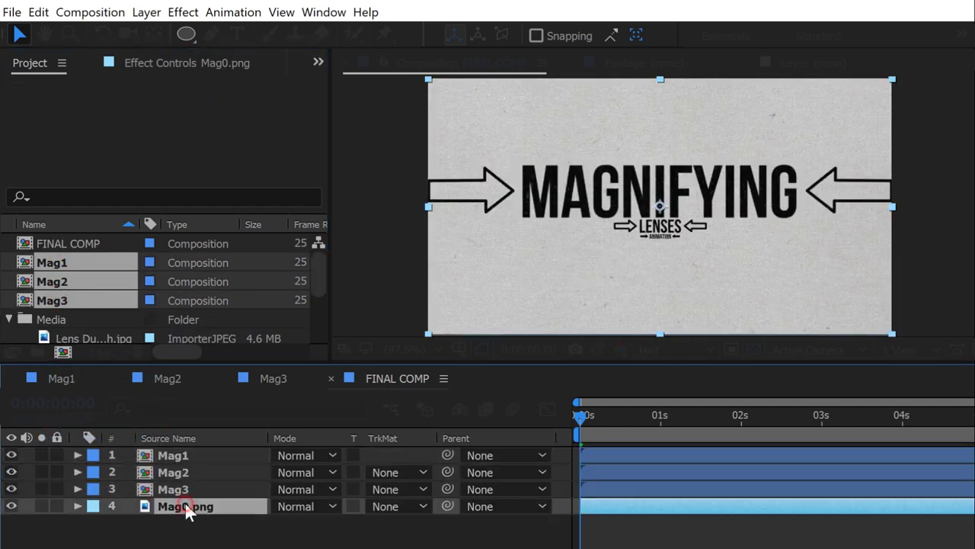
pyautogui.click(183, 12)
pyautogui.click(498, 15)
pyautogui.moveTo(192, 138); pyautogui.dragTo(312, 136)
pyautogui.click(187, 172)
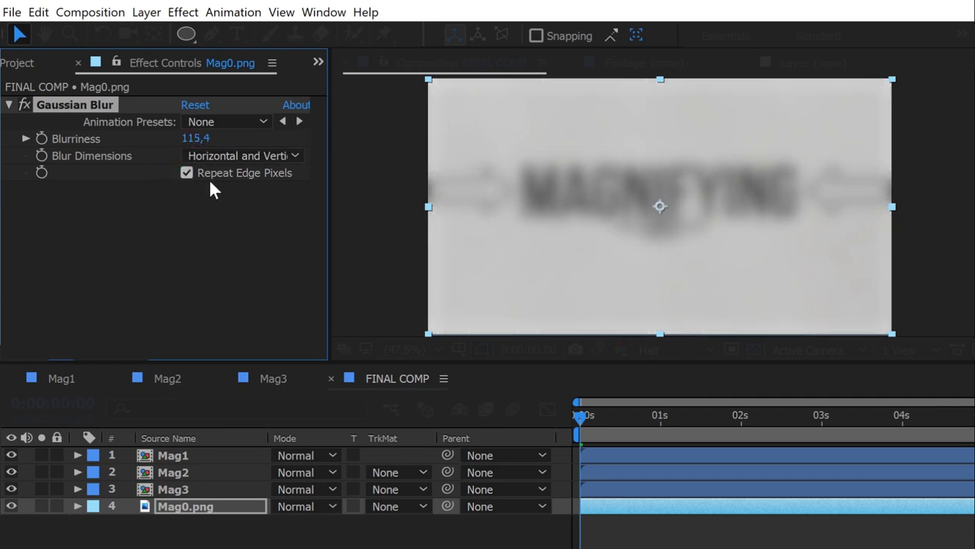
# - Shift the three lens layers slightly later and reorder them Mag3, Mag2, Mag1
pyautogui.click(601, 492)
pyautogui.keyDown('shift'); pyautogui.click(608, 452); pyautogui.keyUp('shift')
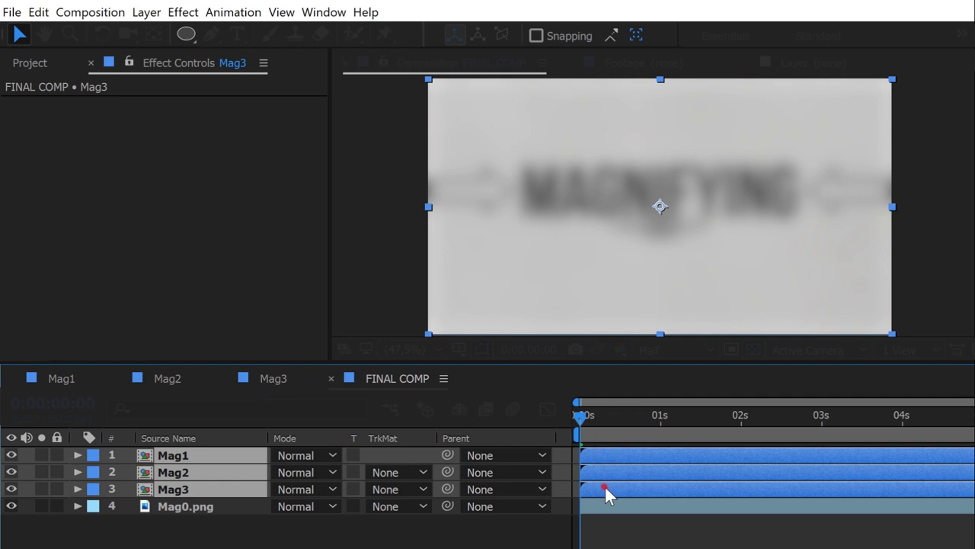
pyautogui.moveTo(604, 491); pyautogui.dragTo(602, 488)
pyautogui.click(399, 523)
pyautogui.moveTo(188, 474); pyautogui.dragTo(190, 487)
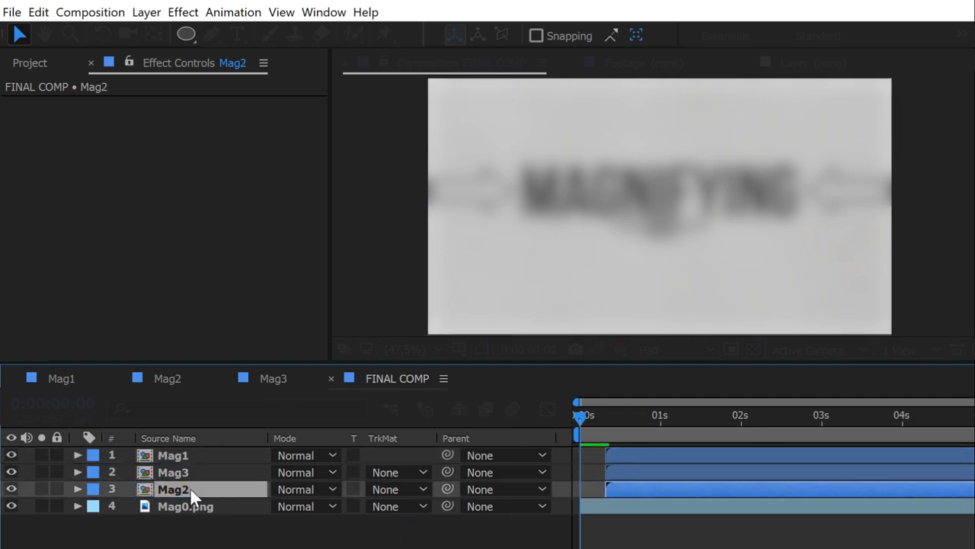
pyautogui.moveTo(186, 452); pyautogui.dragTo(191, 490)
# - Stagger Mag2 and Mag3 to start progressively later, then preview from about 2 seconds
pyautogui.moveTo(636, 474); pyautogui.dragTo(733, 456)
pyautogui.click(768, 417)
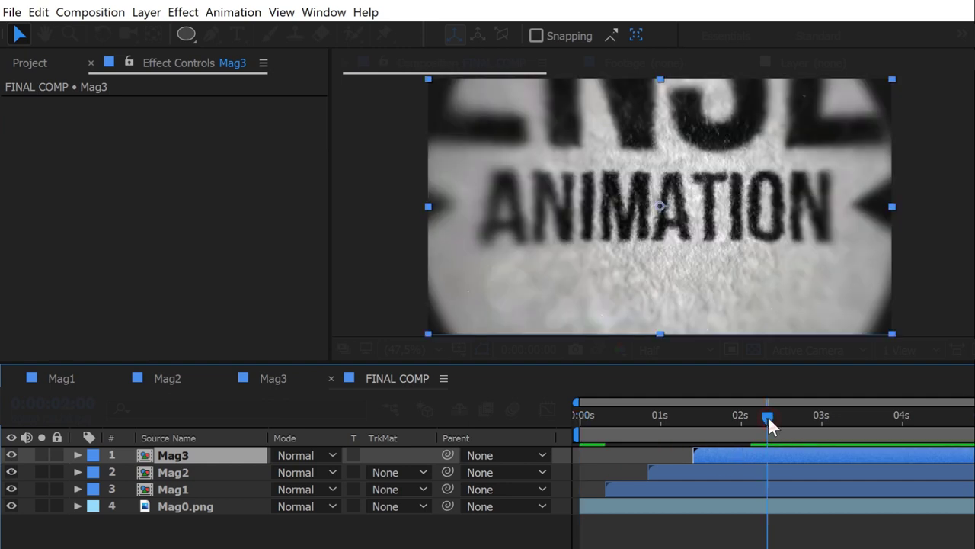
pyautogui.press('space')
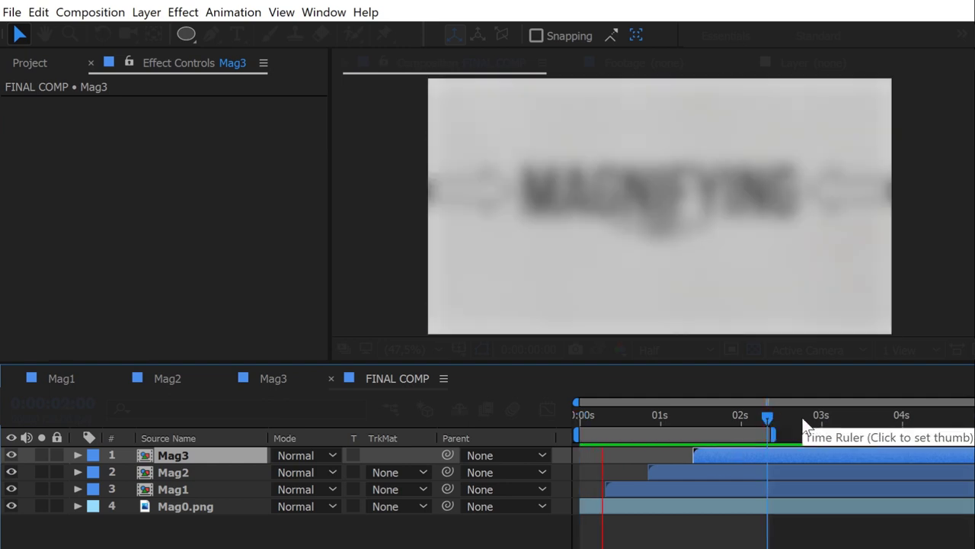